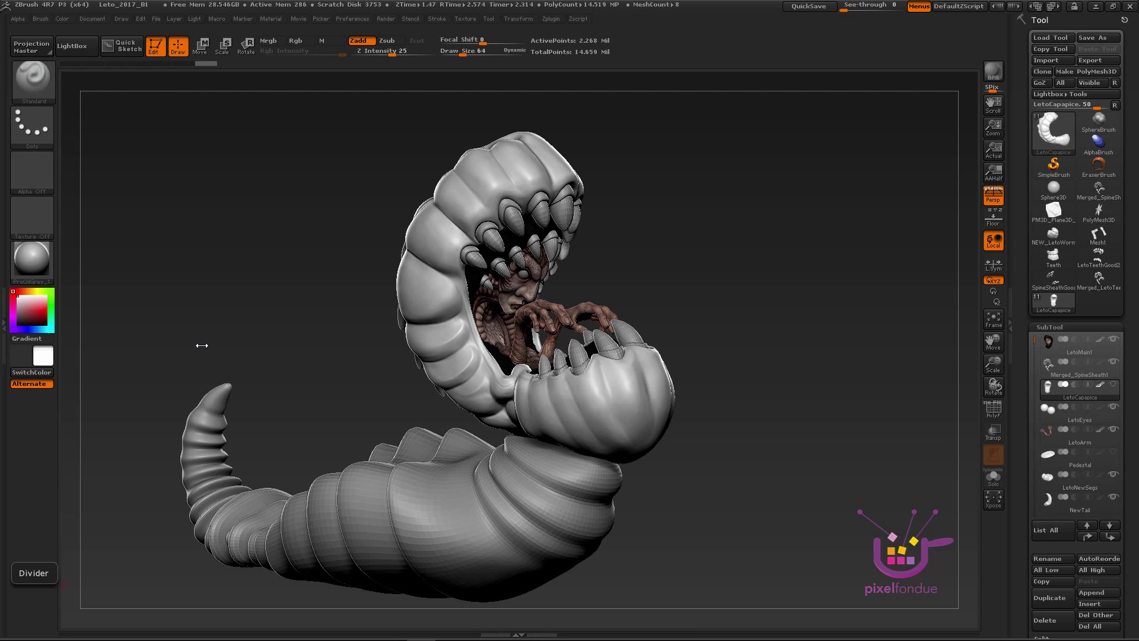
Step: Dock the Preferences palette in the left tray and restore the custom user interface from its Config options
{"action": "left_click", "coordinate": [4, 323]}
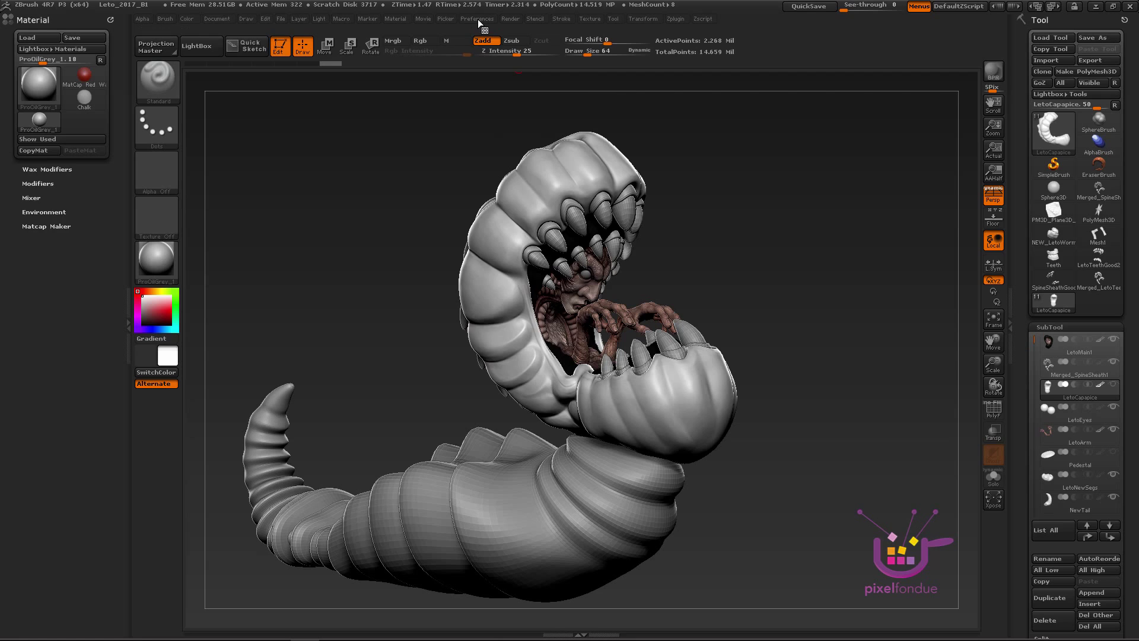
{"action": "left_click", "coordinate": [478, 19]}
{"action": "left_click_drag", "start_coordinate": [466, 34], "coordinate": [113, 44]}
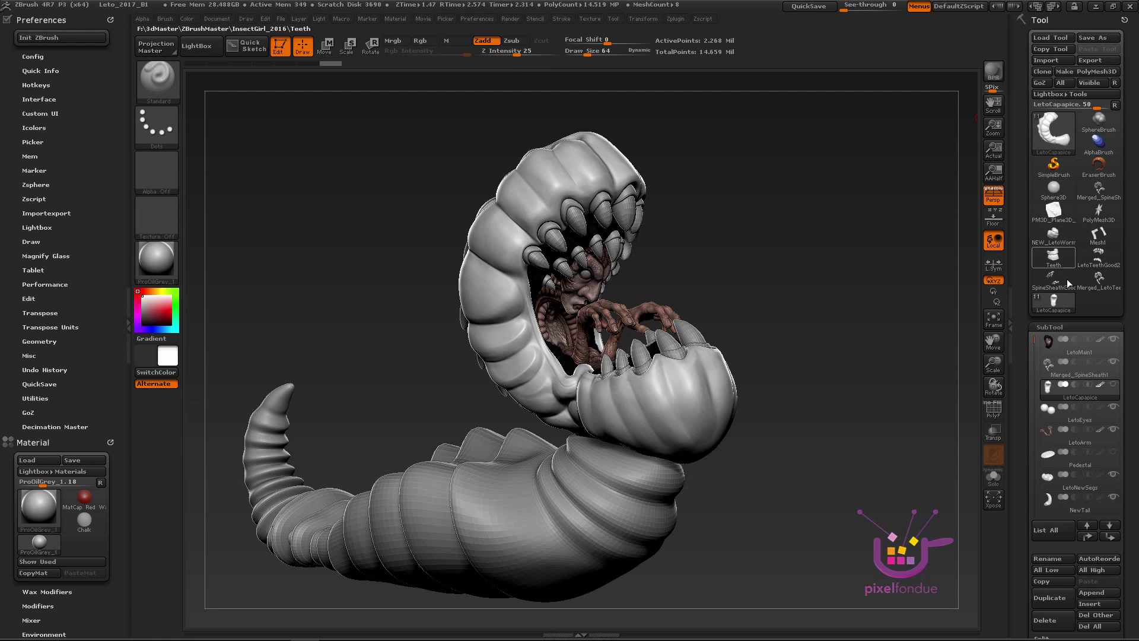
{"action": "left_click", "coordinate": [41, 54]}
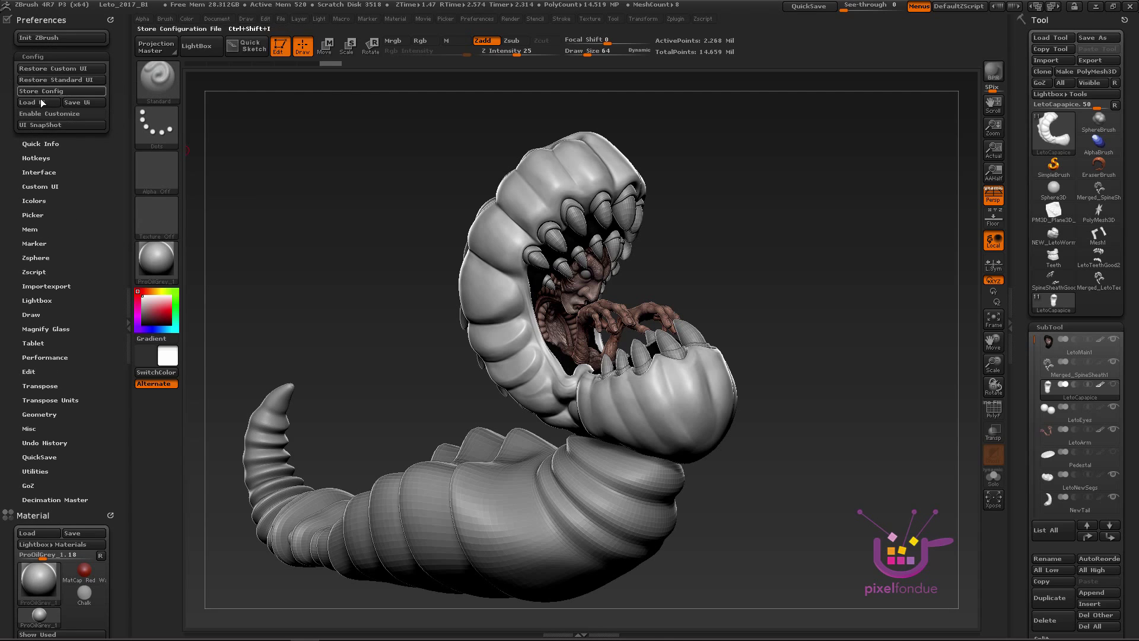
{"action": "left_click", "coordinate": [44, 68]}
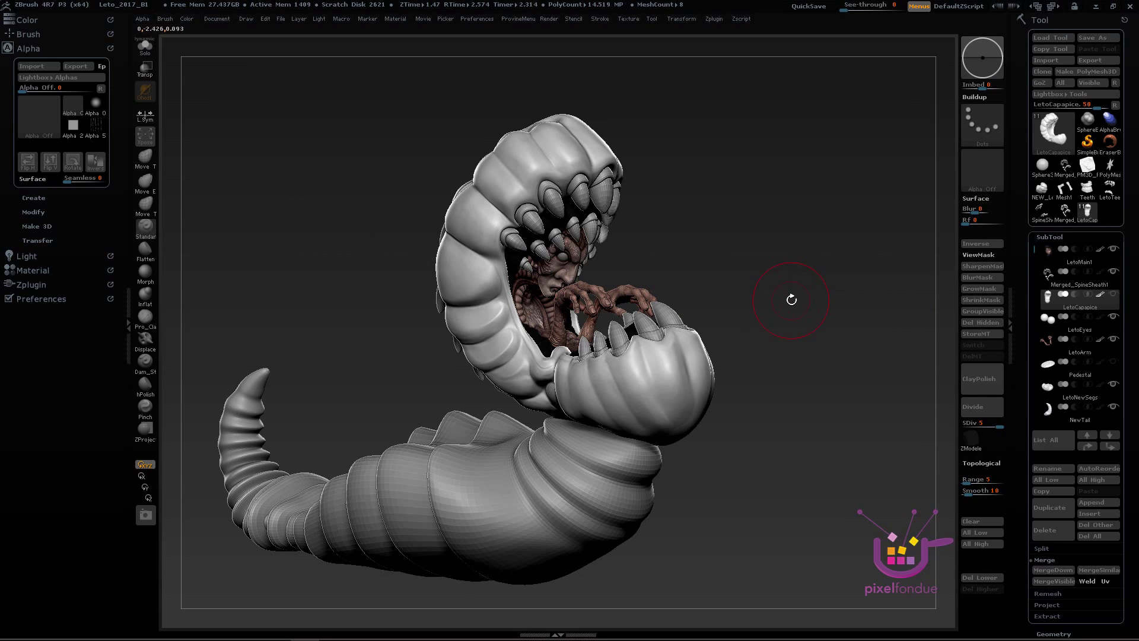
Step: Examine the creature, its subtool list and the docked Brush palette in the custom interface layout
{"action": "left_click_drag", "start_coordinate": [763, 262], "coordinate": [954, 241], "text": "alt"}
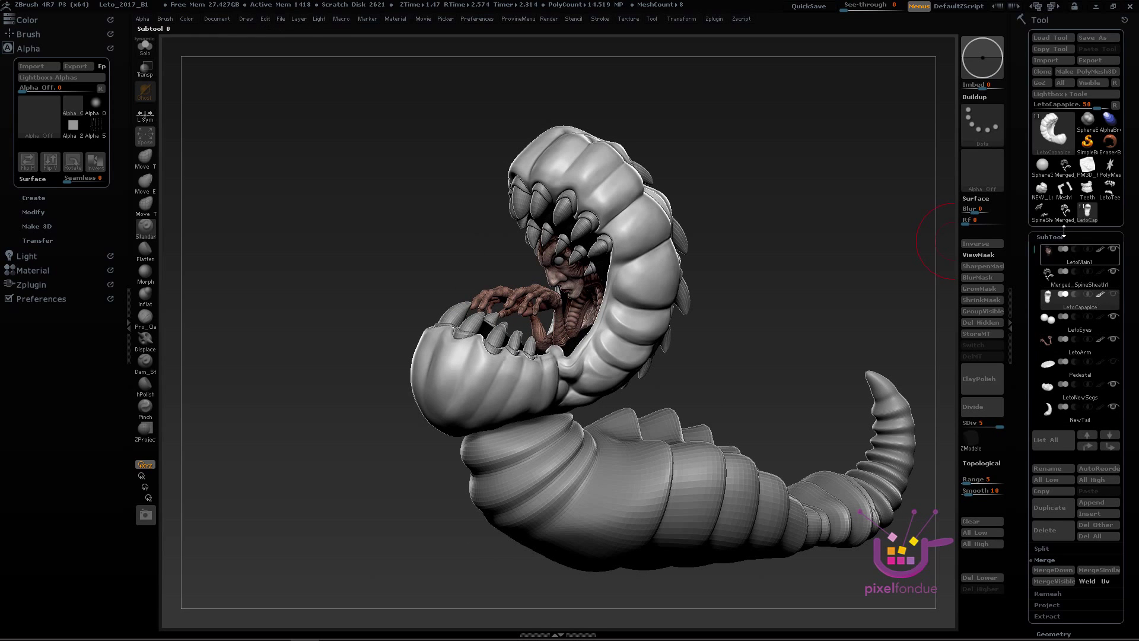
{"action": "mouse_move", "coordinate": [1053, 311]}
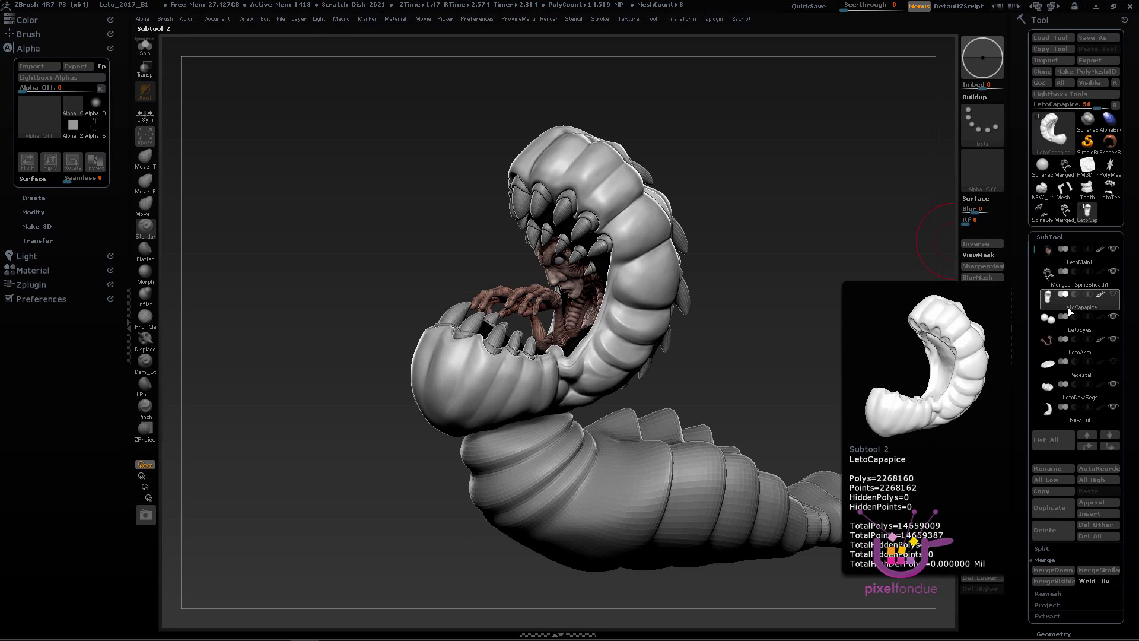
{"action": "left_click", "coordinate": [1082, 387]}
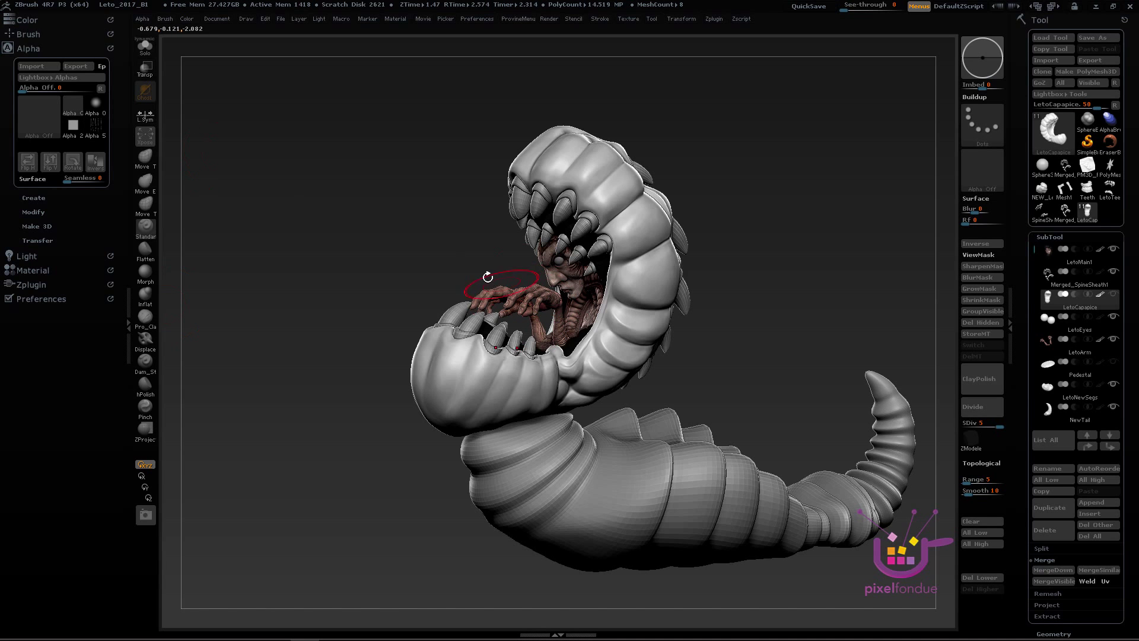
{"action": "mouse_move", "coordinate": [814, 260]}
{"action": "left_mouse_down", "text": "alt"}
{"action": "mouse_move", "coordinate": [745, 271]}
{"action": "mouse_move", "coordinate": [432, 454]}
{"action": "left_mouse_up", "text": "alt"}
{"action": "mouse_move", "coordinate": [763, 397]}
{"action": "left_mouse_down"}
{"action": "mouse_move", "coordinate": [776, 371]}
{"action": "mouse_move", "coordinate": [748, 348]}
{"action": "mouse_move", "coordinate": [646, 307]}
{"action": "left_mouse_up"}
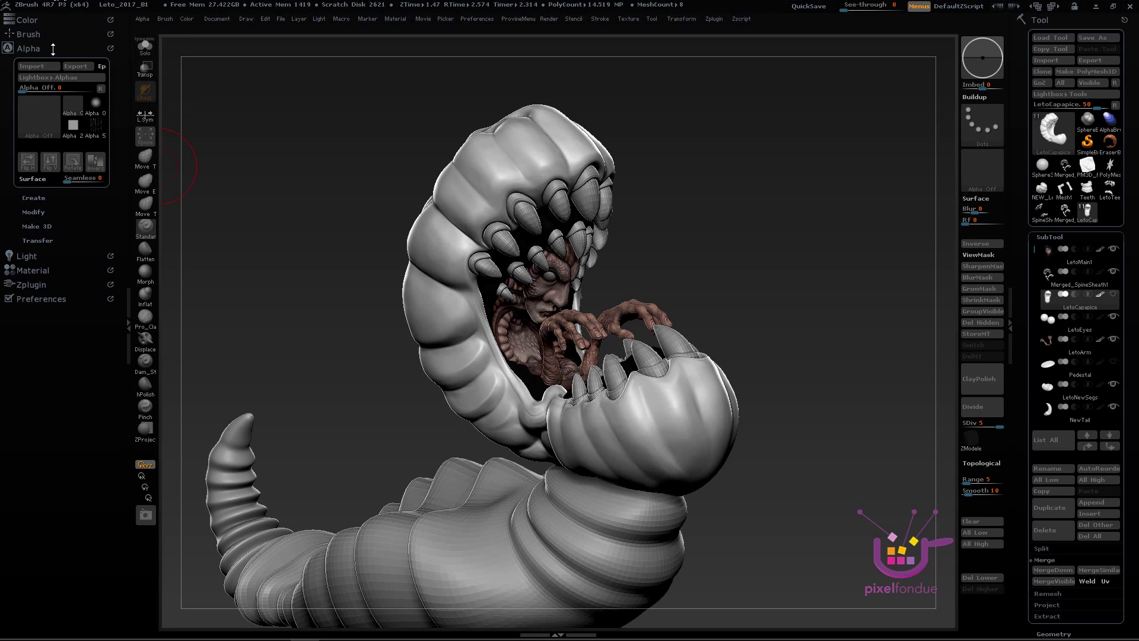
{"action": "left_click_drag", "start_coordinate": [765, 220], "coordinate": [770, 239]}
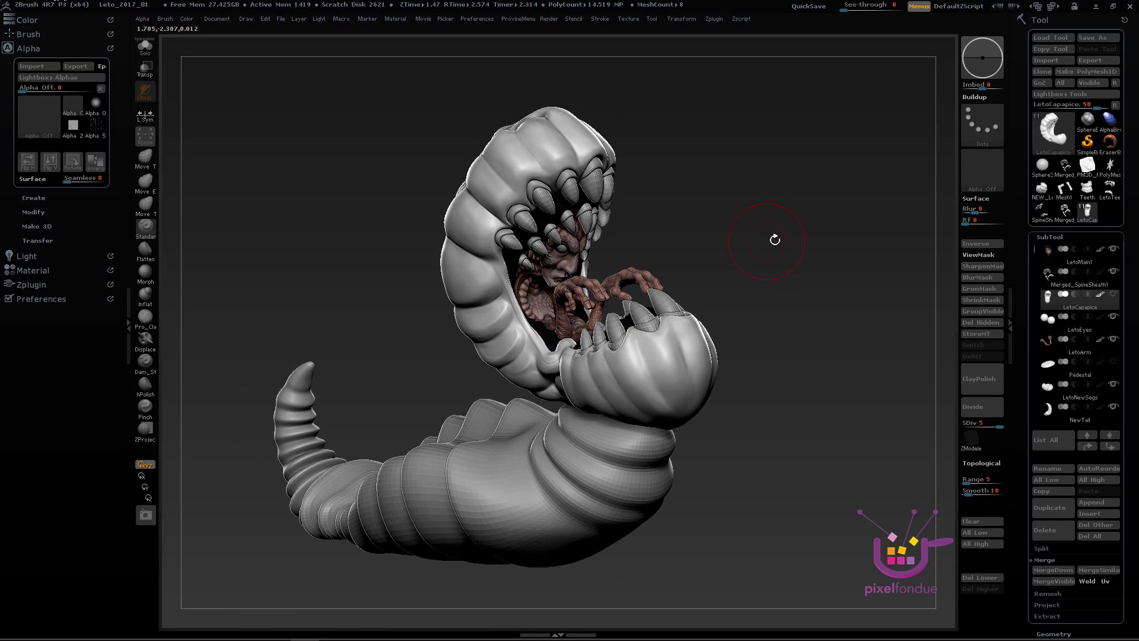
{"action": "left_click", "coordinate": [55, 34]}
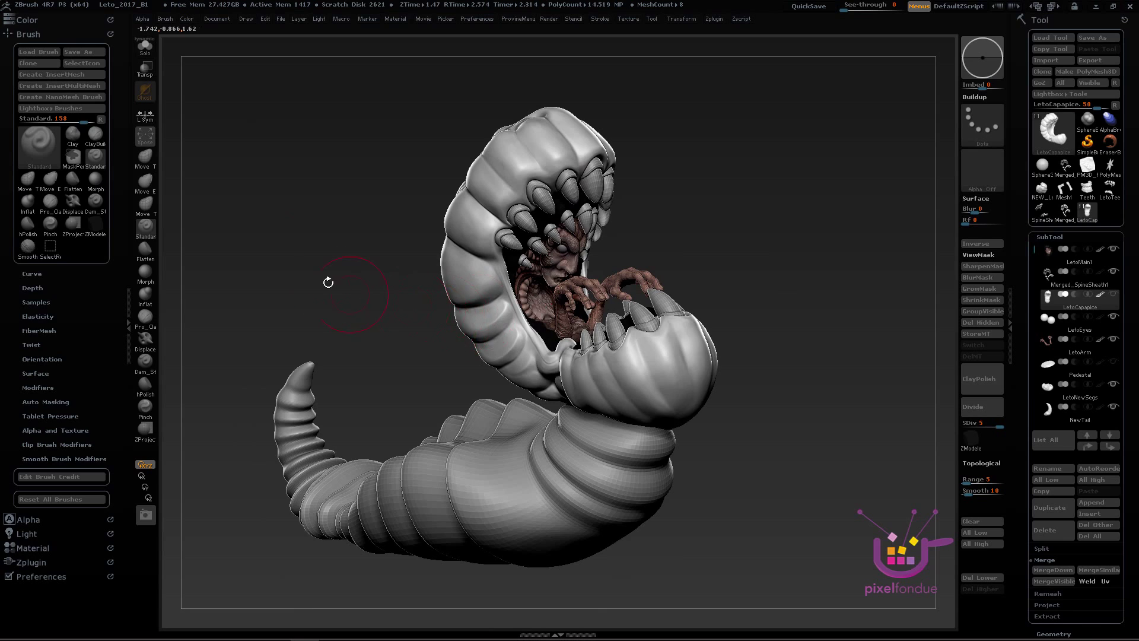
{"action": "left_click_drag", "start_coordinate": [333, 278], "coordinate": [303, 309]}
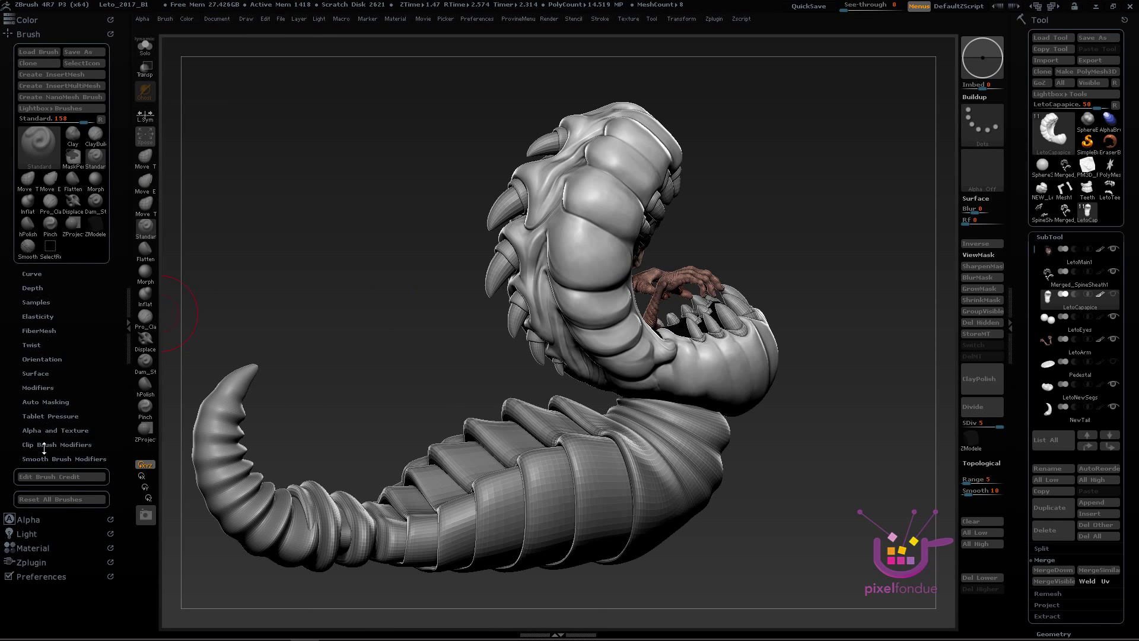
{"action": "left_click", "coordinate": [28, 34]}
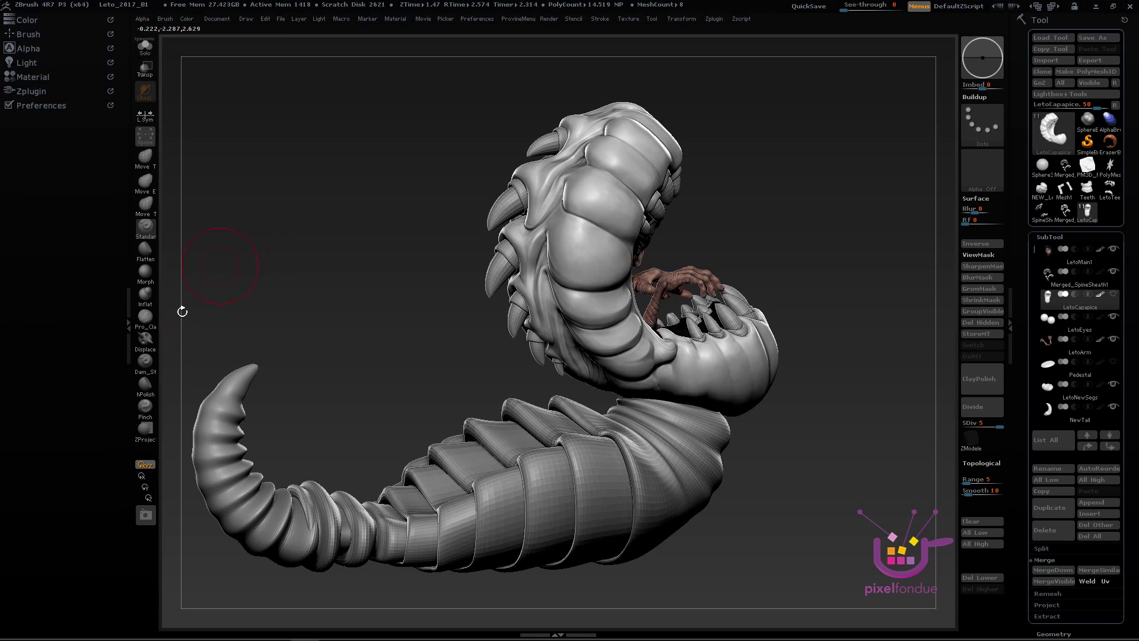
Step: Hide both side trays and the menu bar to enlarge the canvas
{"action": "left_click", "coordinate": [128, 326]}
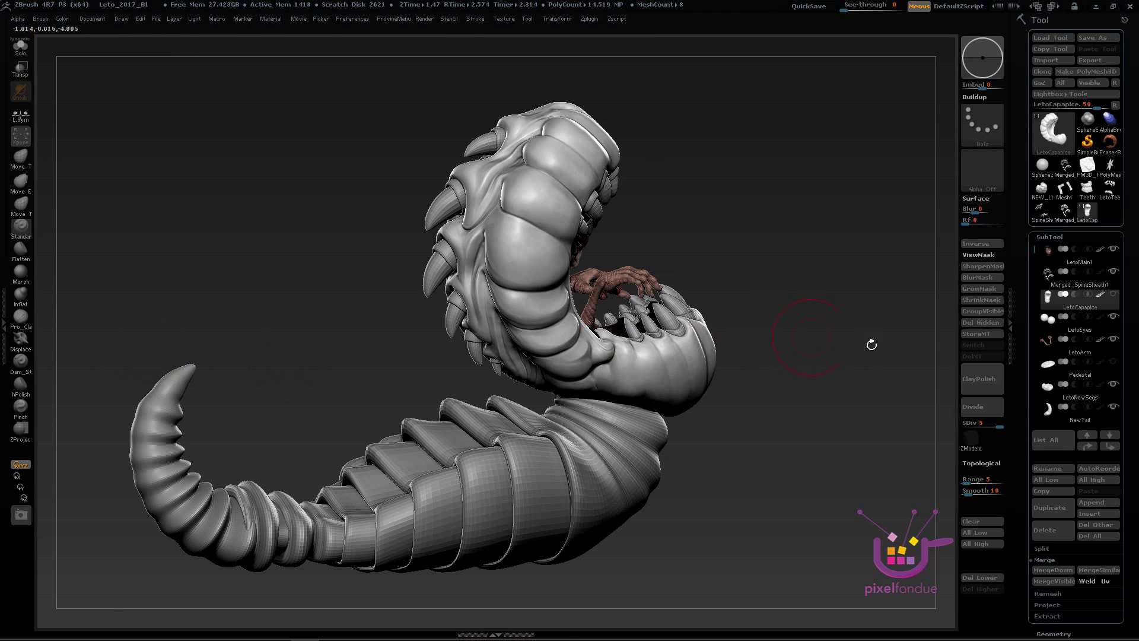
{"action": "left_click", "coordinate": [1012, 325]}
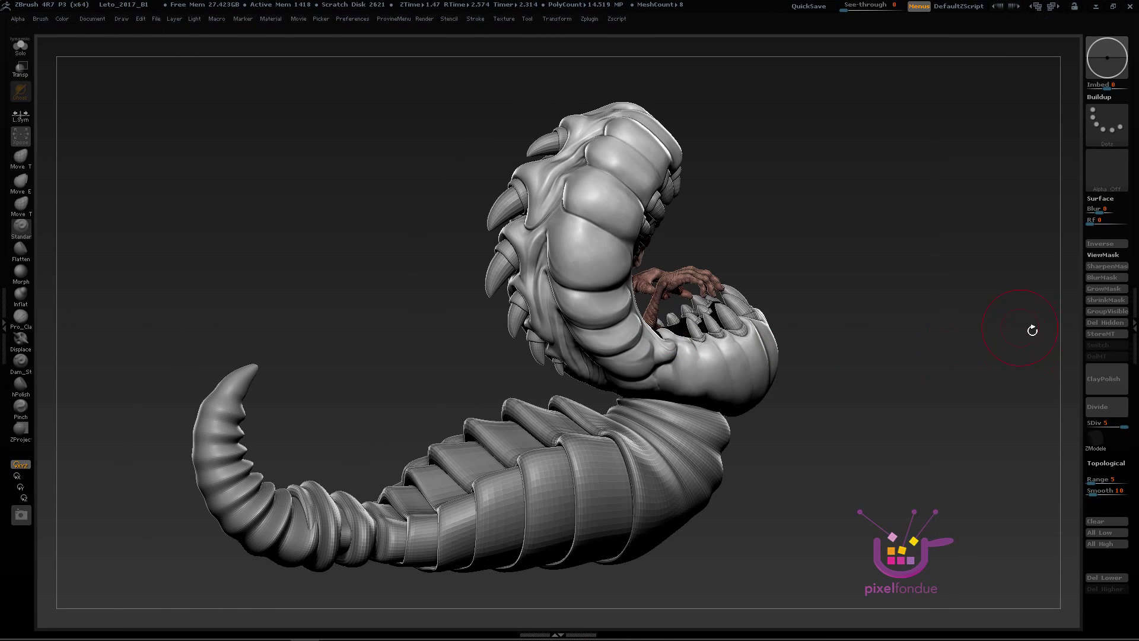
{"action": "left_click_drag", "start_coordinate": [894, 320], "coordinate": [910, 290]}
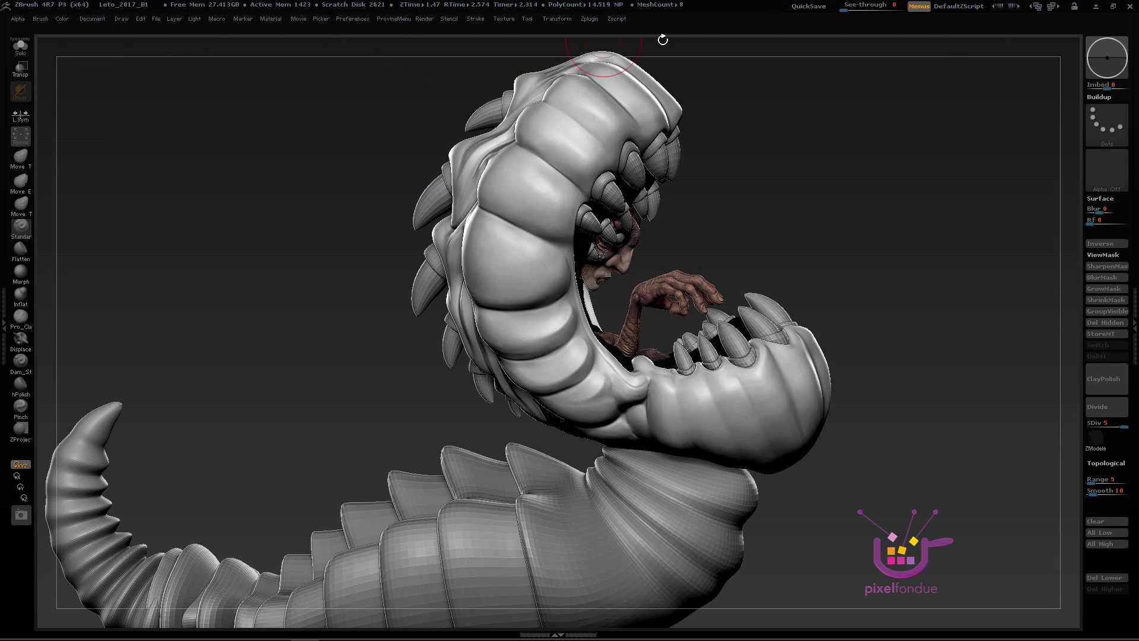
{"action": "left_click", "coordinate": [918, 7]}
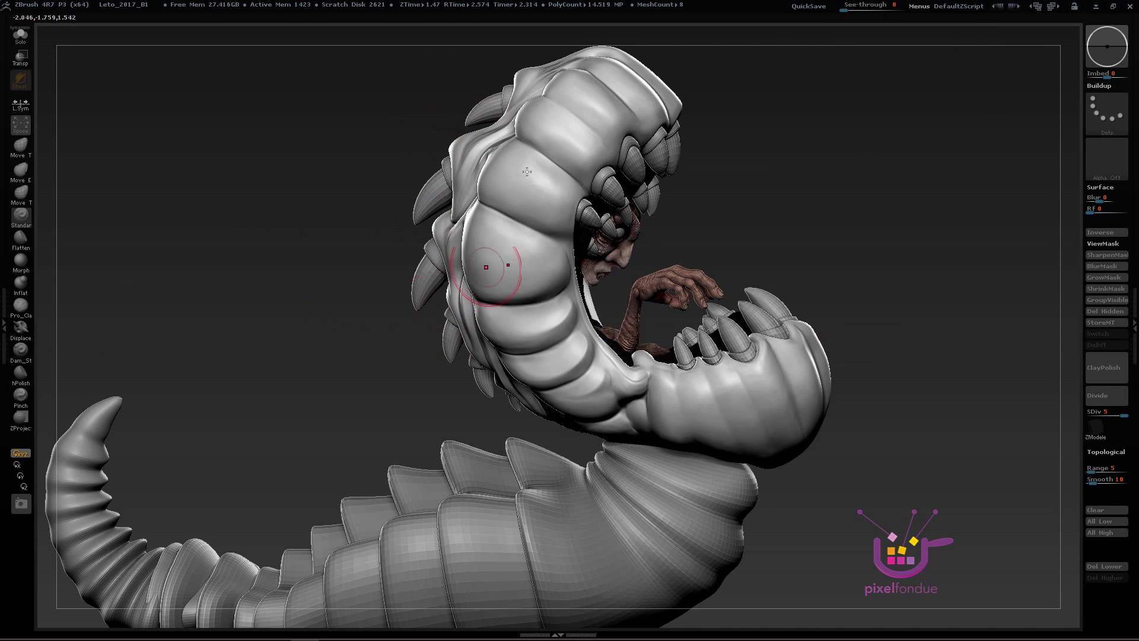
{"action": "left_click", "coordinate": [923, 9]}
{"action": "left_click", "coordinate": [923, 8]}
{"action": "left_click", "coordinate": [923, 9]}
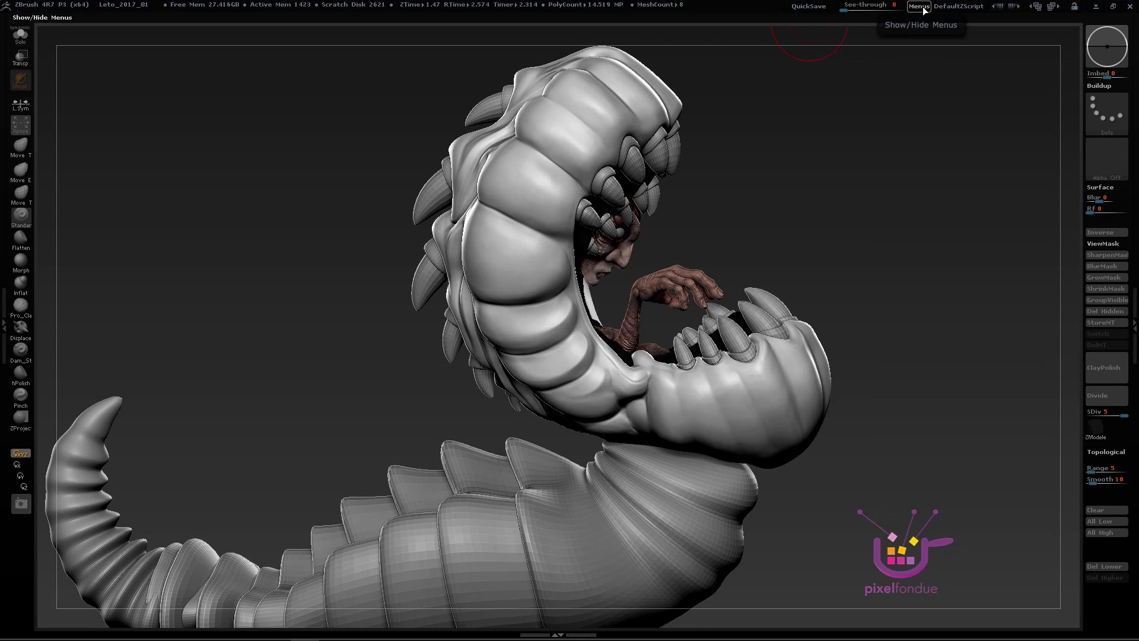
{"action": "left_click", "coordinate": [923, 9]}
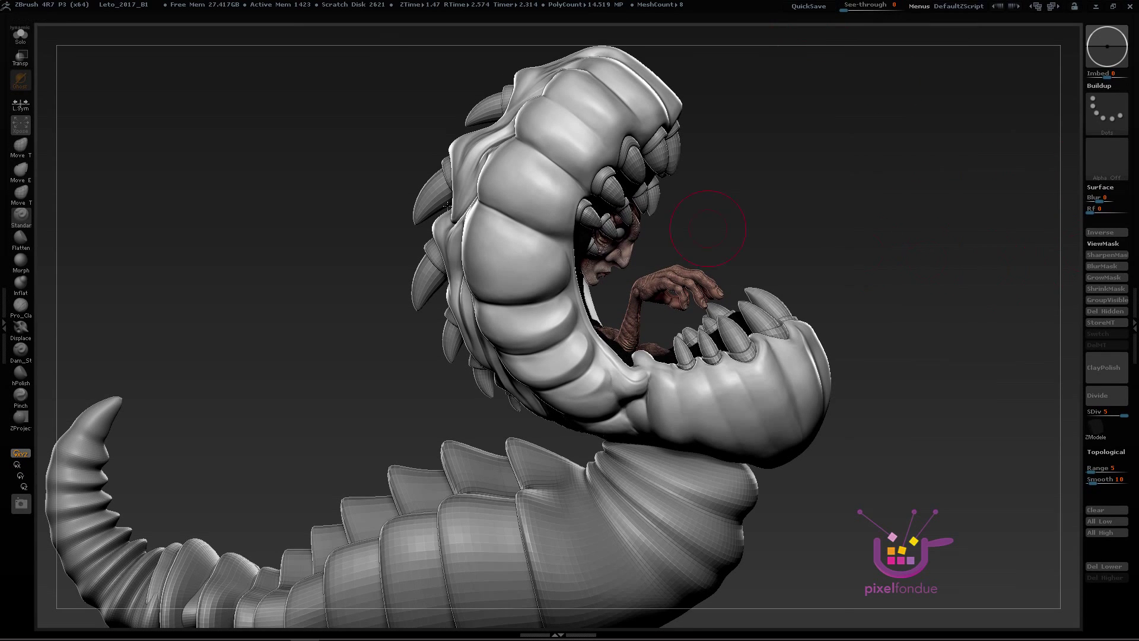
Step: Frame the creature in a straight front view and reopen both side trays
{"action": "key", "text": "f"}
{"action": "left_click_drag", "start_coordinate": [881, 255], "coordinate": [864, 277], "text": "shift"}
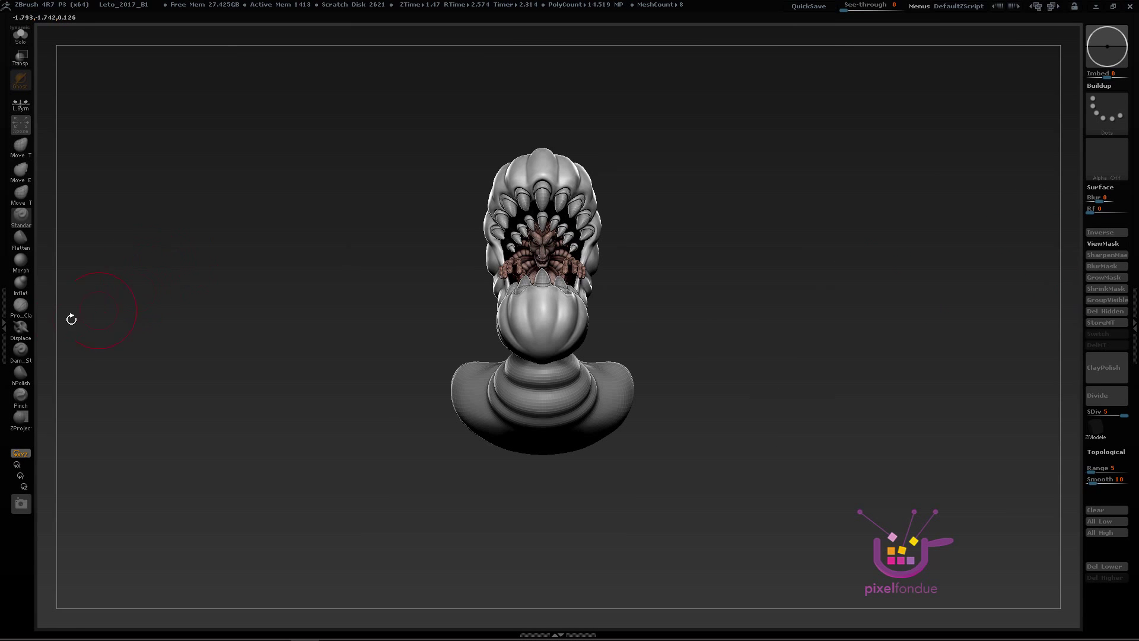
{"action": "left_click", "coordinate": [4, 310]}
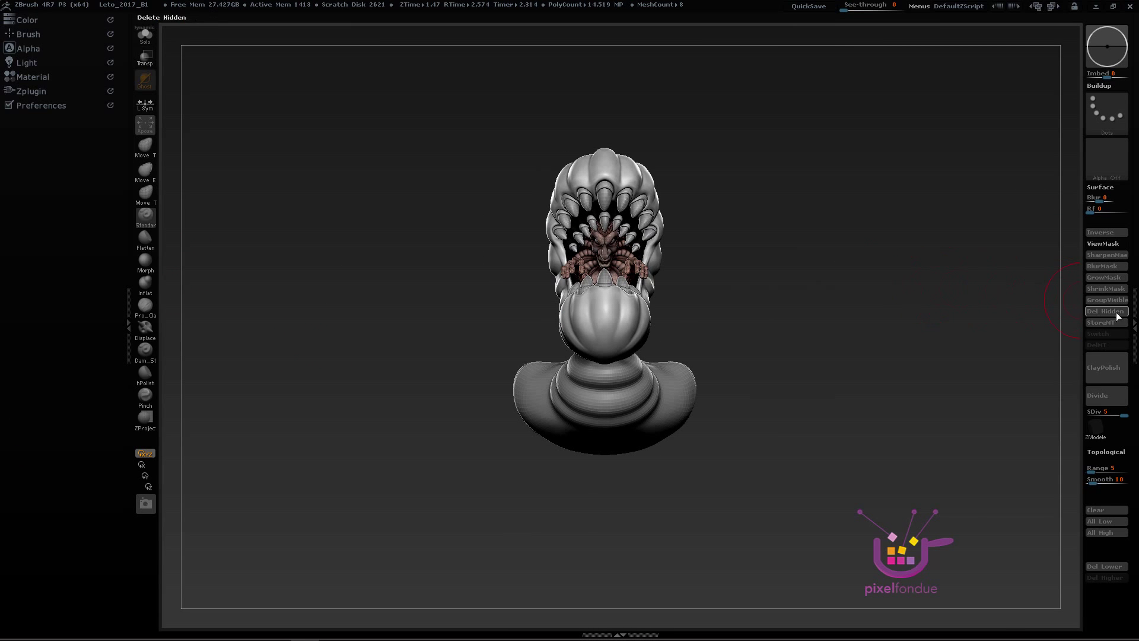
{"action": "left_click", "coordinate": [1135, 325]}
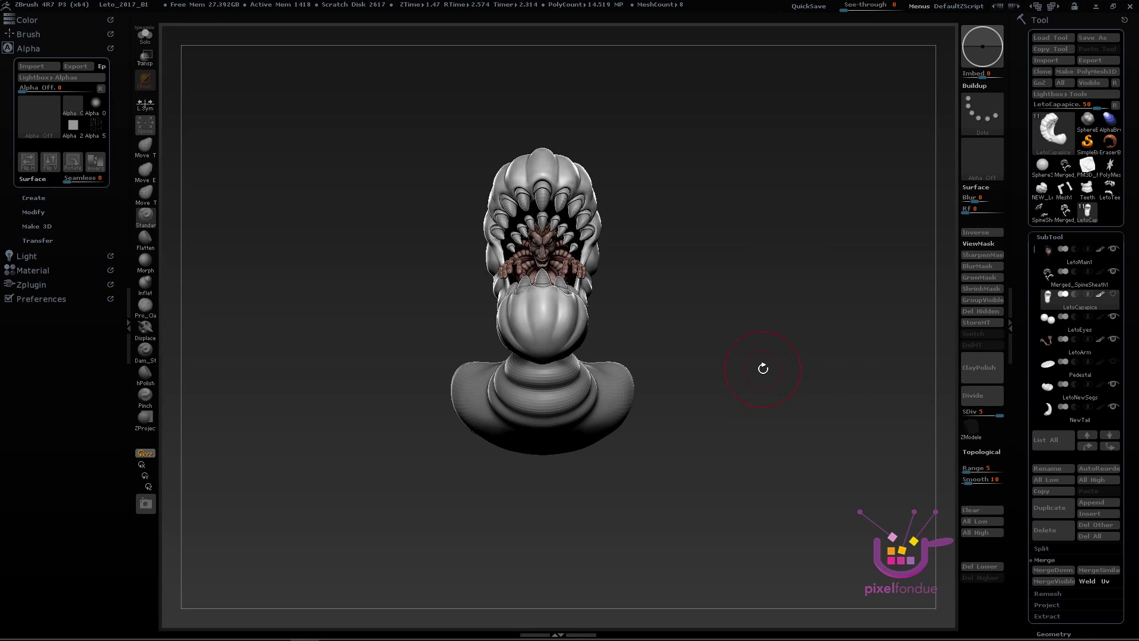
Step: Collapse the docked Alpha palette and expand the Preferences palette in the left tray
{"action": "mouse_move", "coordinate": [704, 287]}
{"action": "left_mouse_down", "text": "alt"}
{"action": "mouse_move", "coordinate": [731, 292]}
{"action": "mouse_move", "coordinate": [679, 284]}
{"action": "mouse_move", "coordinate": [705, 300]}
{"action": "left_mouse_up", "text": "alt"}
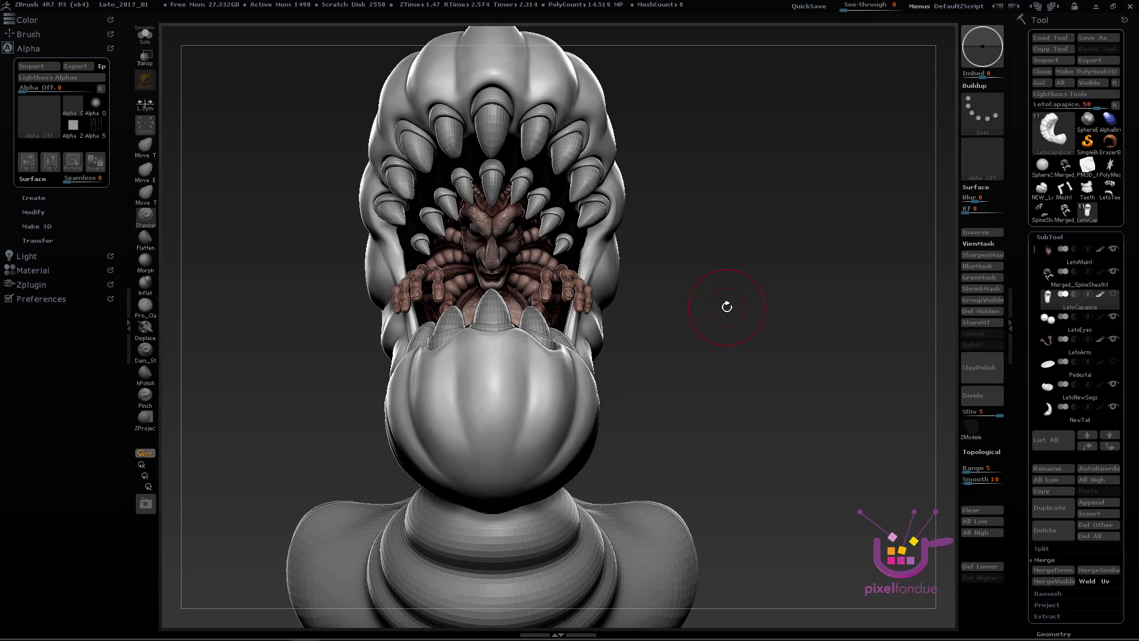
{"action": "mouse_move", "coordinate": [769, 323]}
{"action": "left_mouse_down"}
{"action": "mouse_move", "coordinate": [744, 327]}
{"action": "mouse_move", "coordinate": [768, 335]}
{"action": "left_mouse_up"}
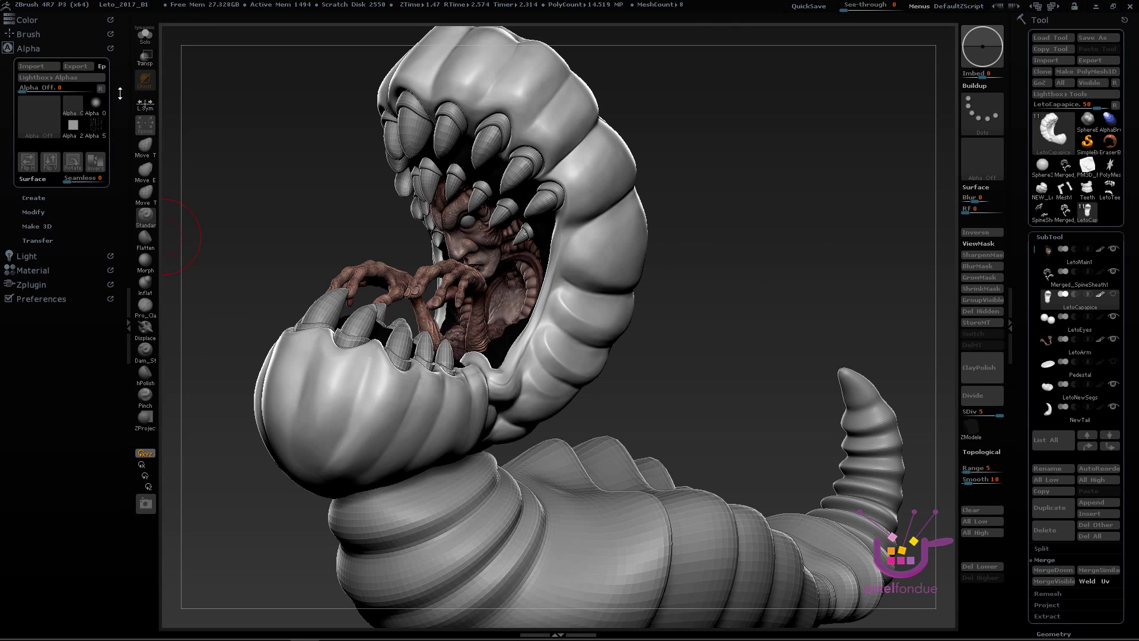
{"action": "left_click", "coordinate": [28, 48]}
{"action": "left_click", "coordinate": [41, 105]}
{"action": "left_click_drag", "start_coordinate": [58, 113], "coordinate": [57, 75]}
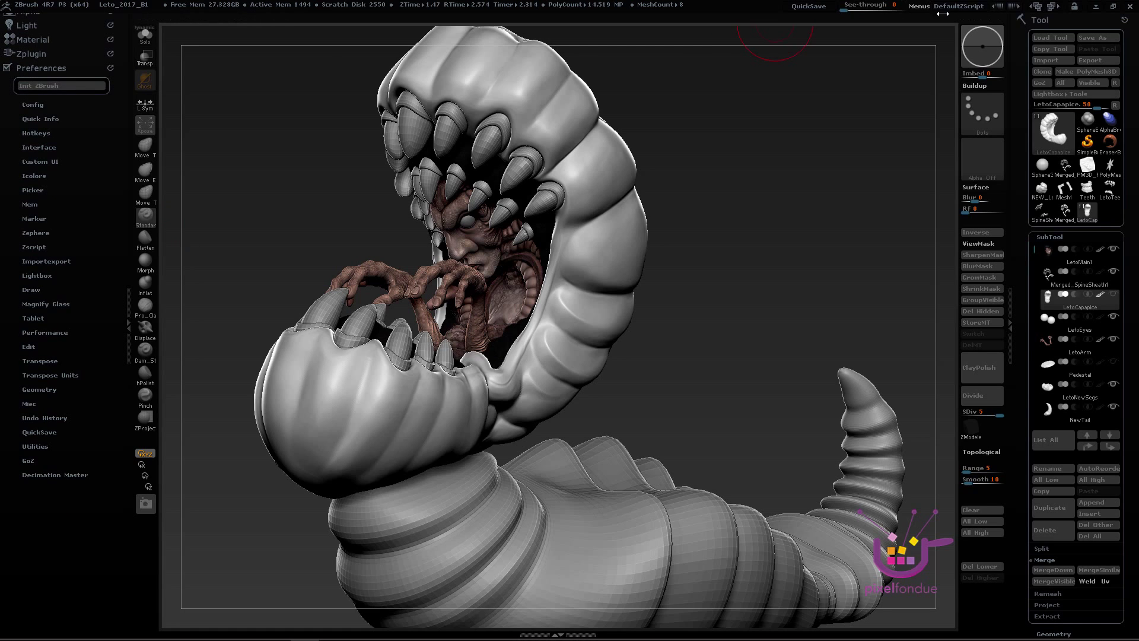
Step: Show the menu bar again and restore the standard user interface from the Config preferences
{"action": "left_click", "coordinate": [919, 6]}
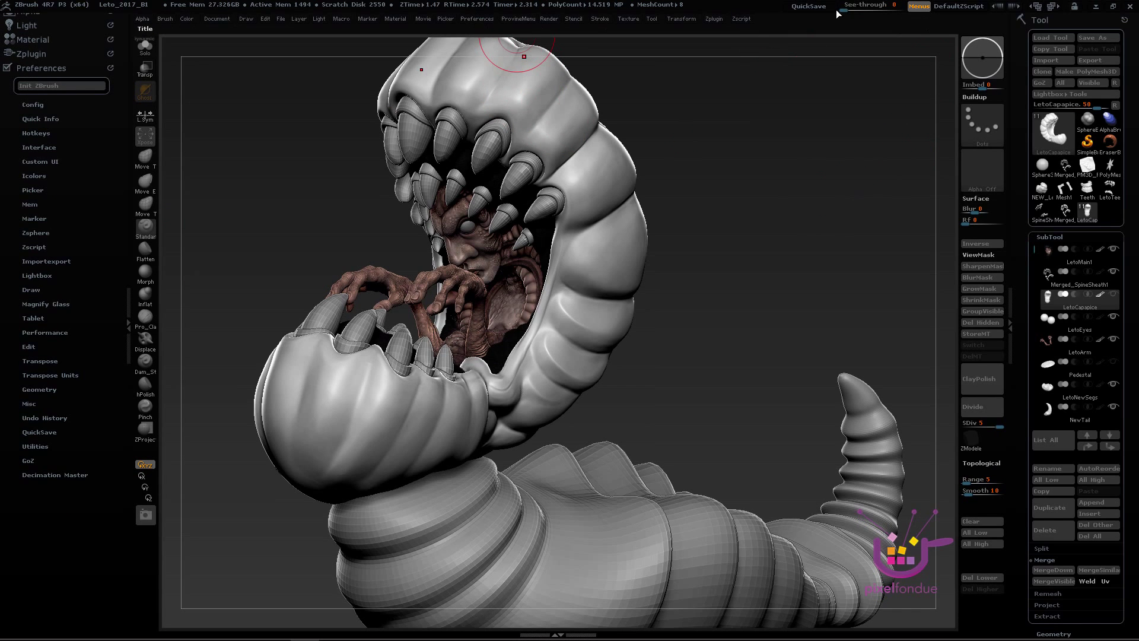
{"action": "left_click", "coordinate": [472, 19]}
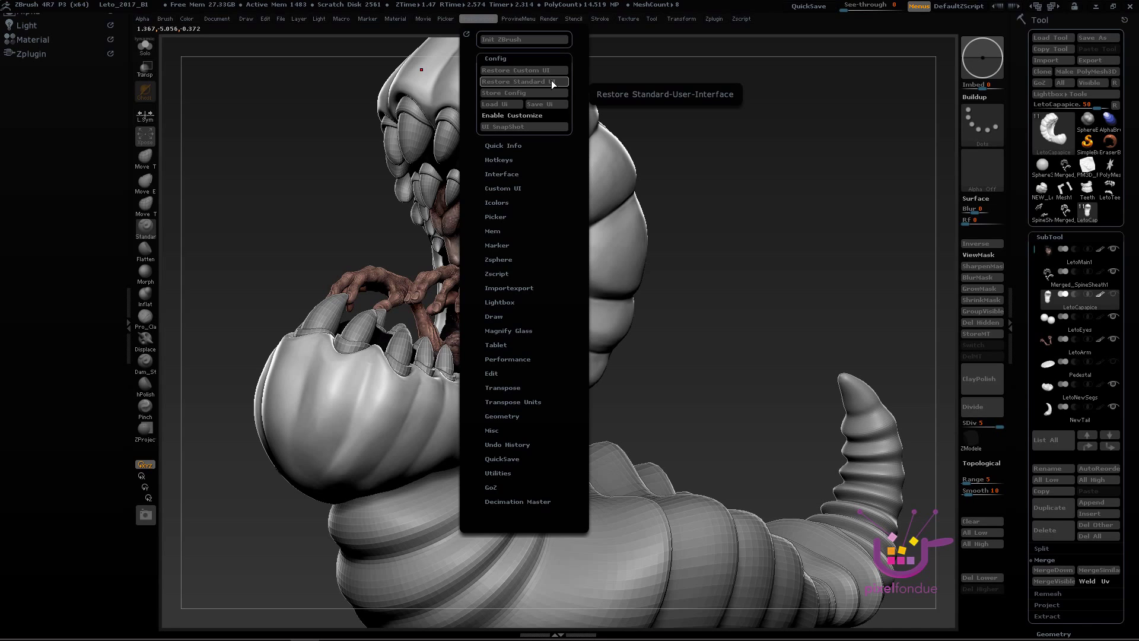
{"action": "left_click", "coordinate": [519, 83]}
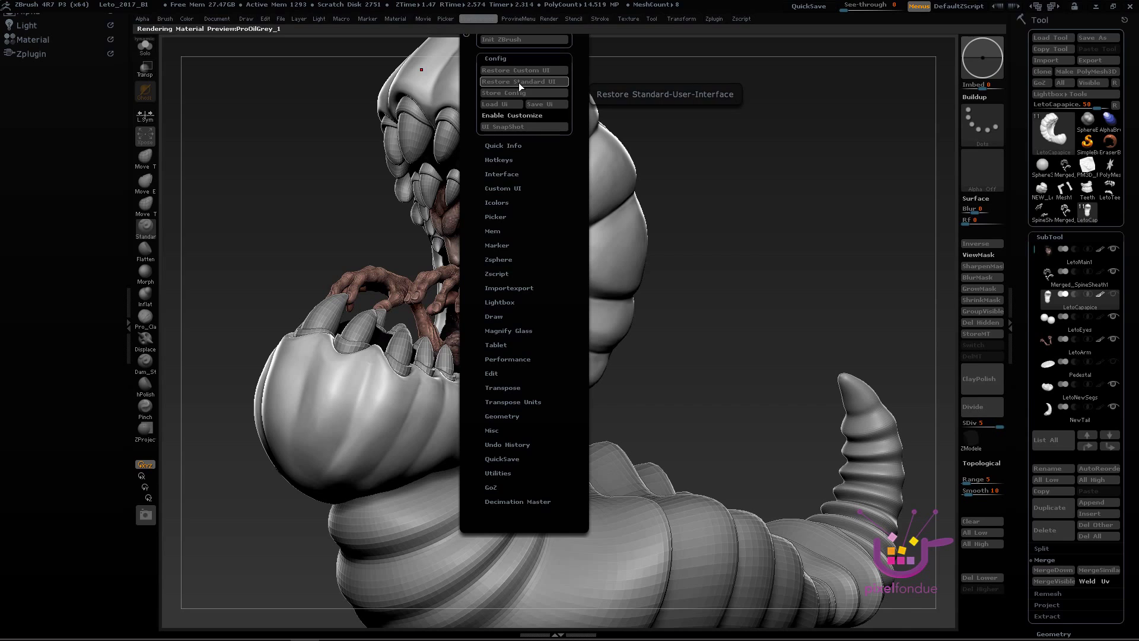
{"action": "left_click_drag", "start_coordinate": [800, 257], "coordinate": [825, 256]}
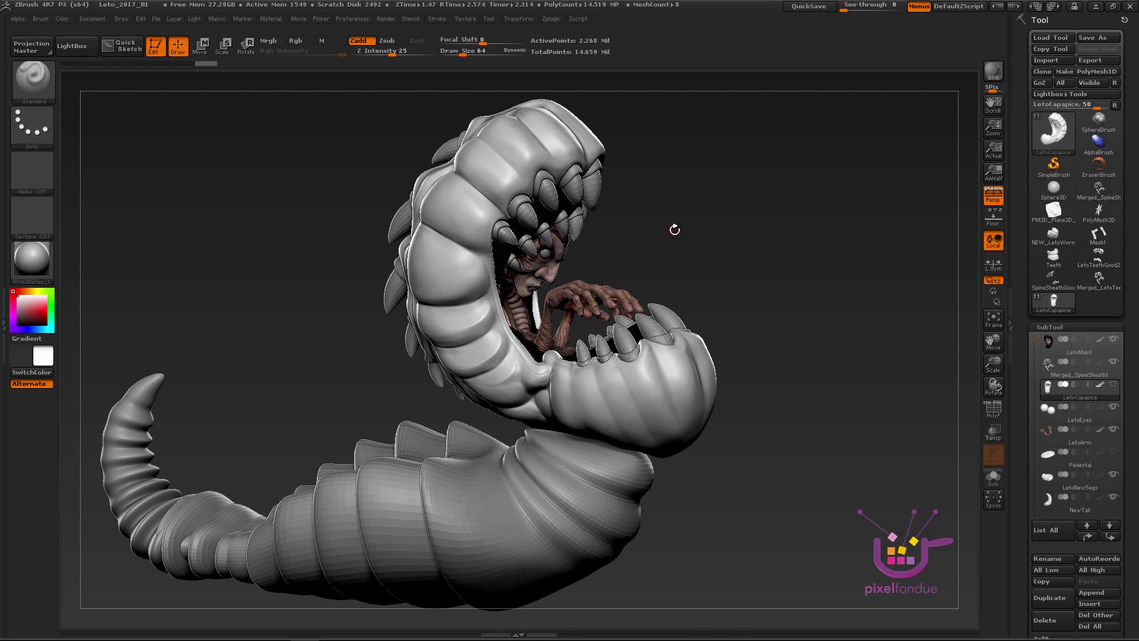
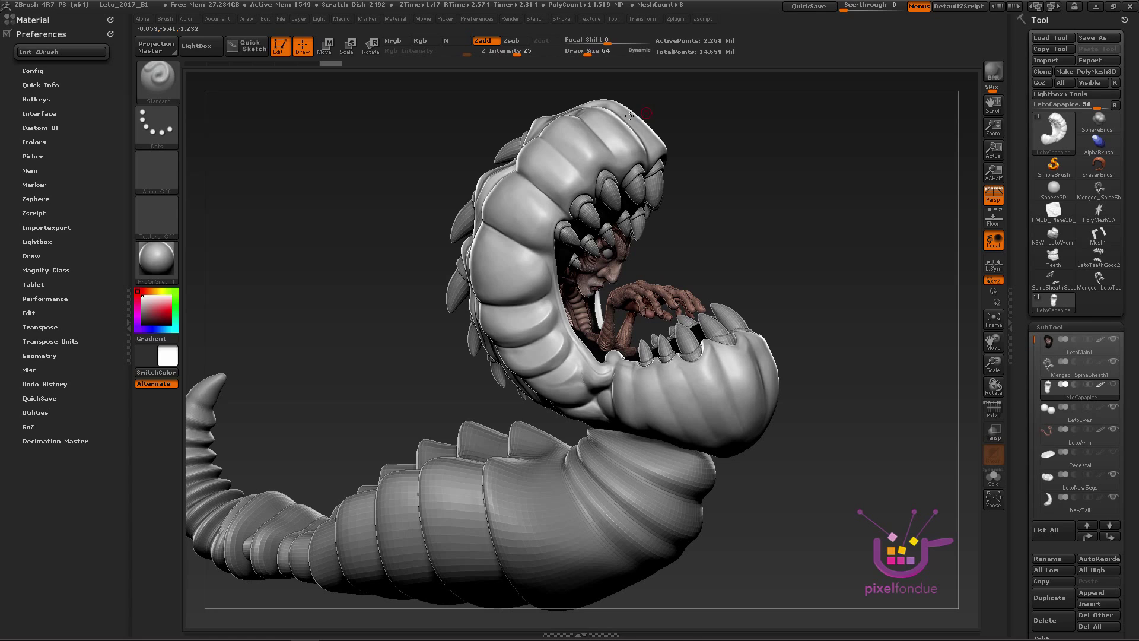
Step: Expand the Config options in the docked Preferences palette and select the Standard brush
{"action": "left_click", "coordinate": [41, 70]}
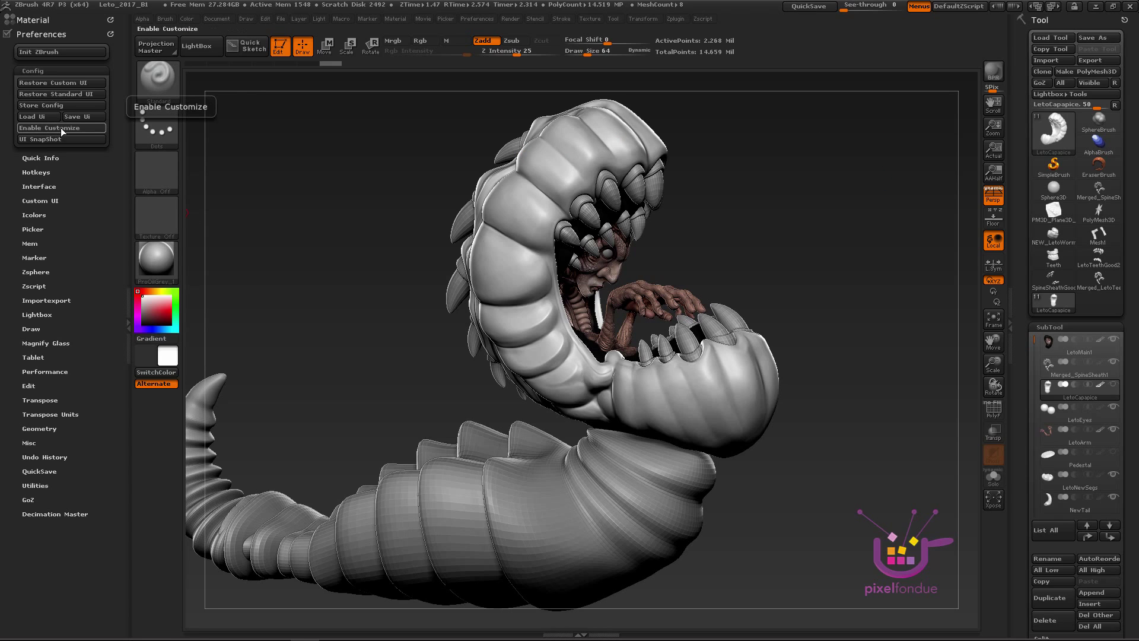
{"action": "key", "text": "ctrl"}
{"action": "key", "text": "ctrl"}
{"action": "key", "text": "ctrl"}
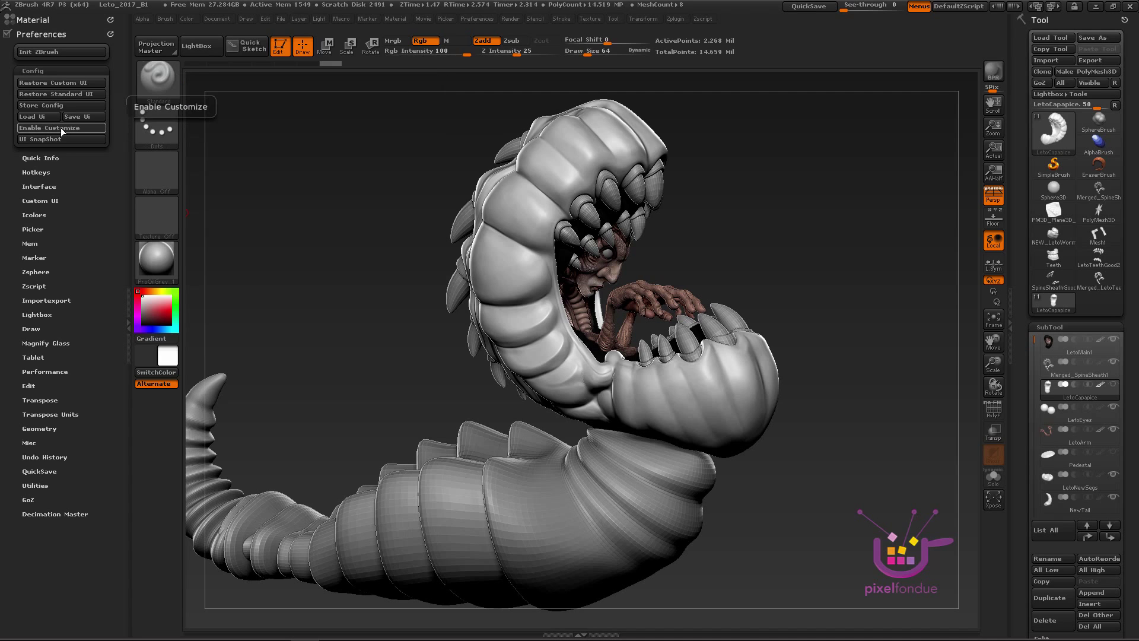
{"action": "key", "text": "b"}
{"action": "key", "text": "s"}
{"action": "key", "text": "t"}
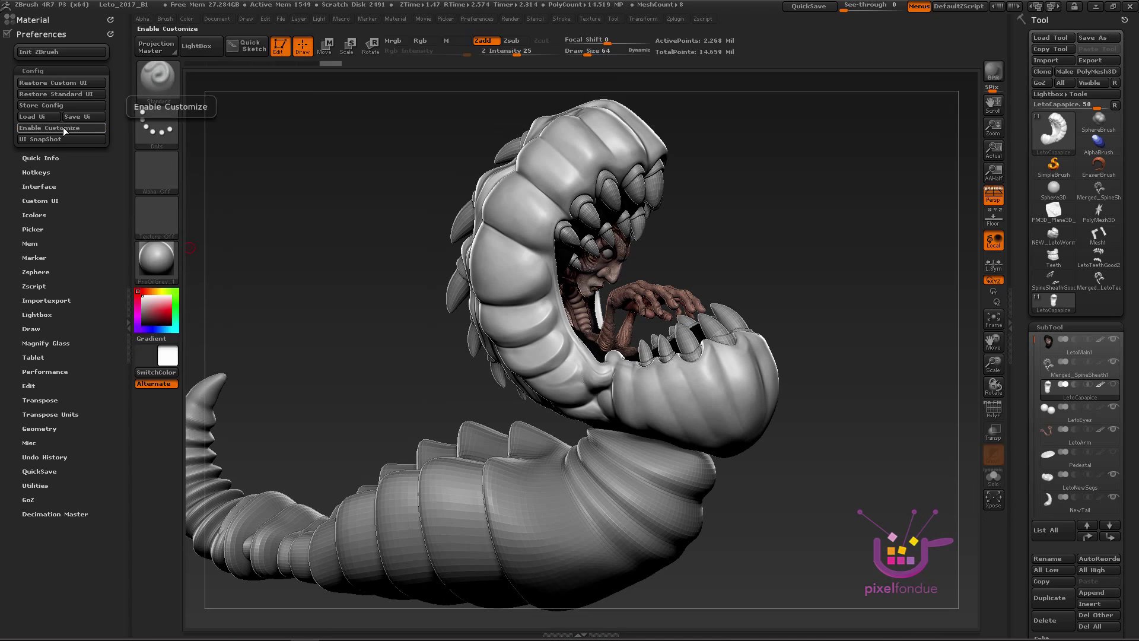
Step: Enable interface customization in the Config preferences
{"action": "left_click", "coordinate": [62, 127]}
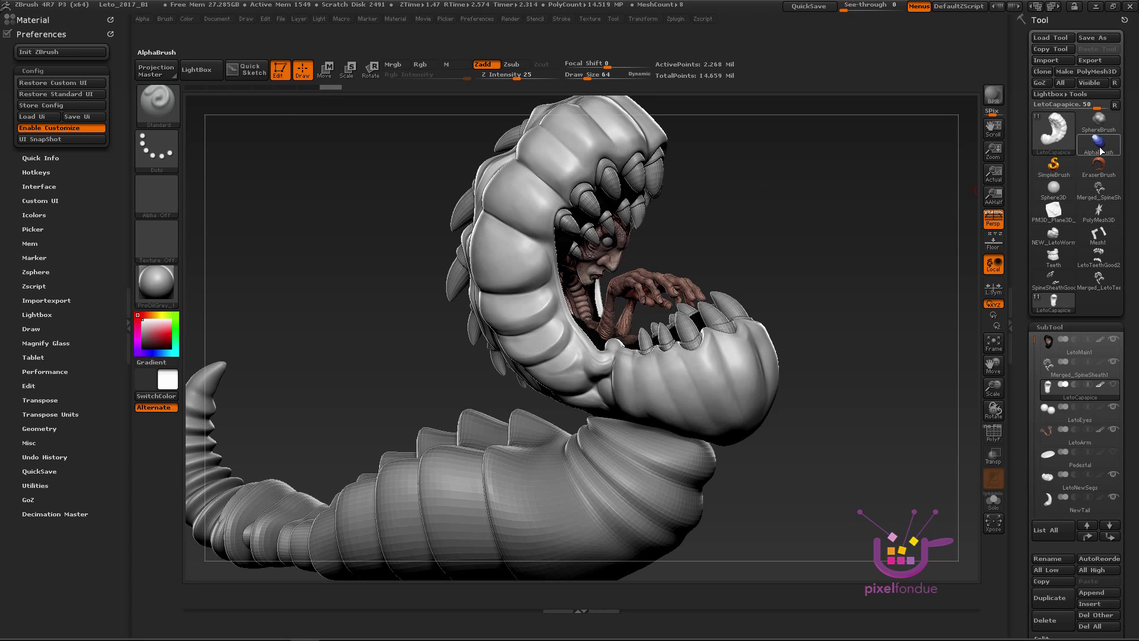
{"action": "mouse_move", "coordinate": [1101, 150]}
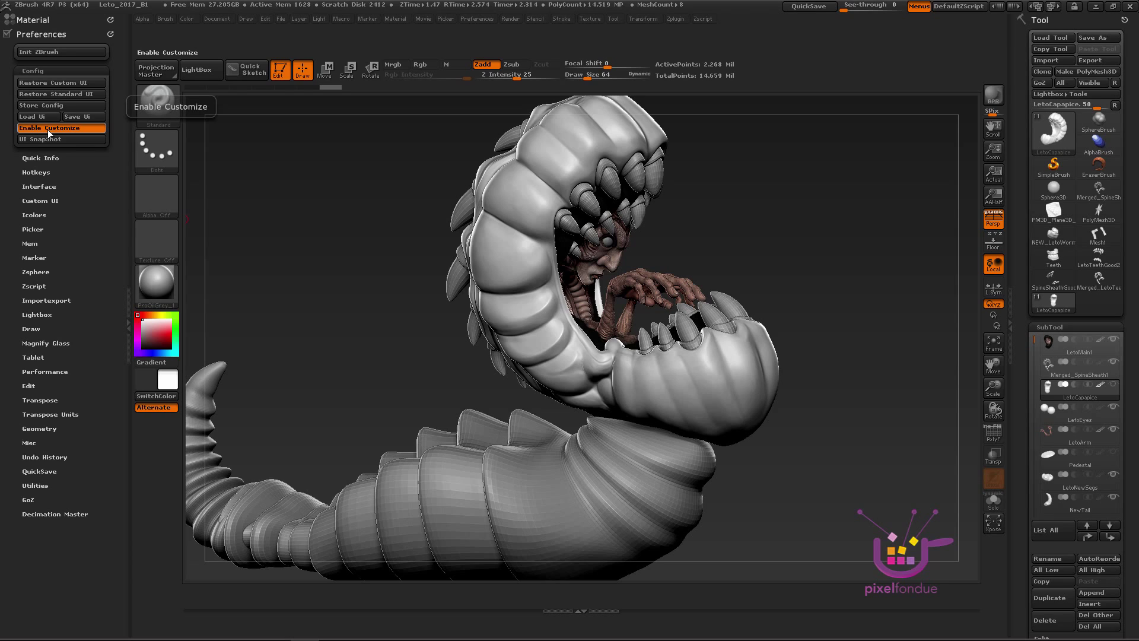
{"action": "key", "text": "ctrl"}
{"action": "key", "text": "ctrl"}
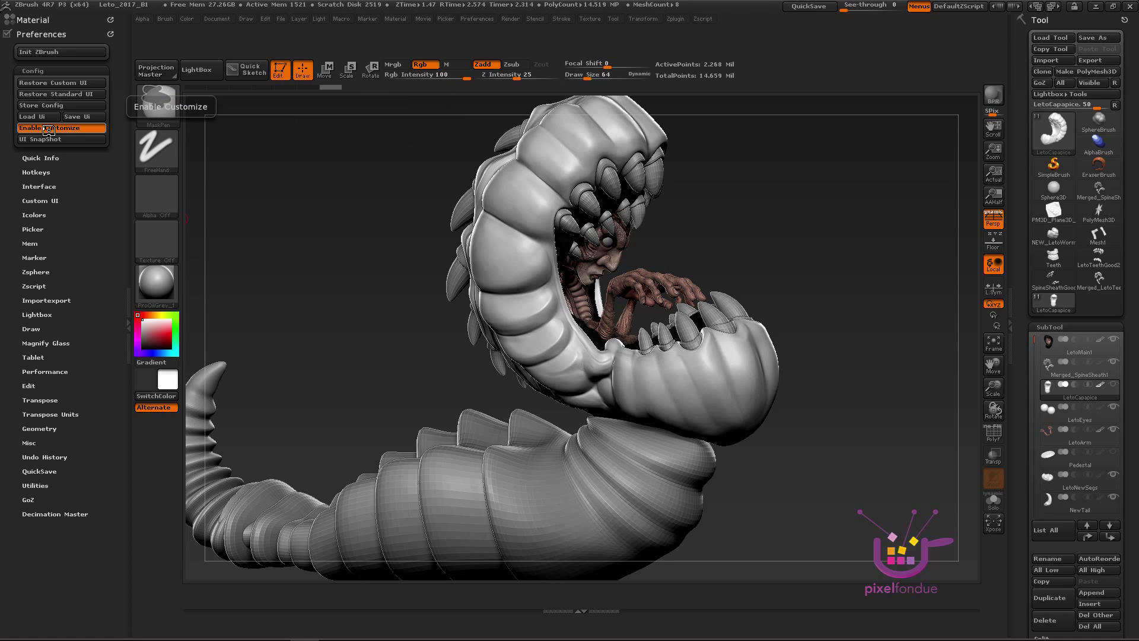
Step: Place the Enable Customize and Store Config controls on the top shelf beside the point counts, one above the other
{"action": "left_click_drag", "start_coordinate": [51, 129], "coordinate": [767, 66], "text": "ctrl+alt"}
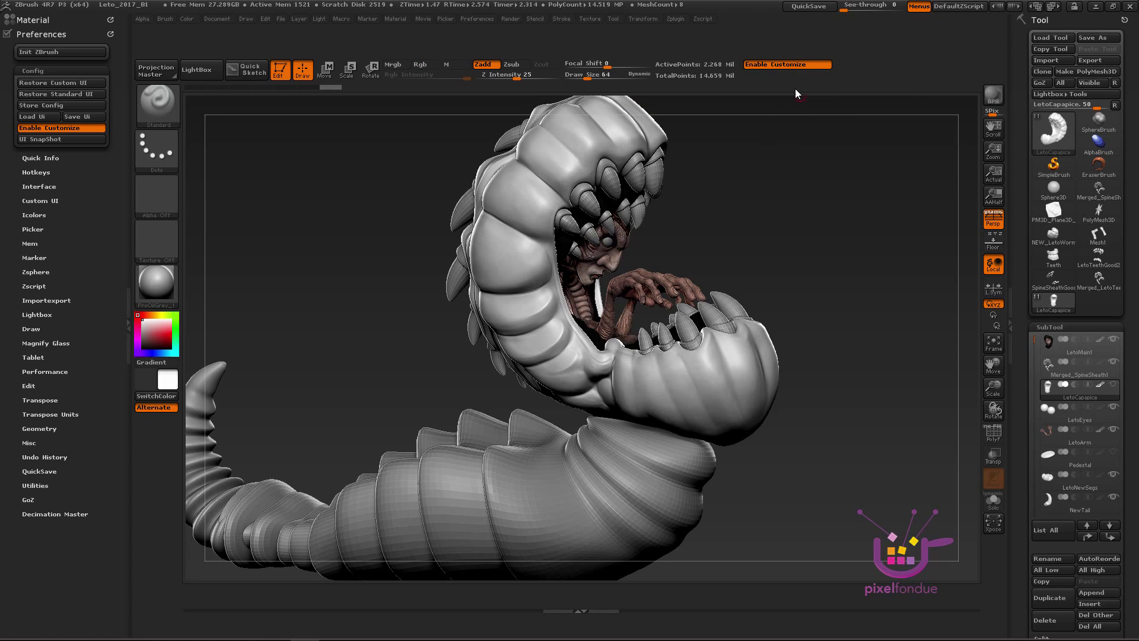
{"action": "left_click", "coordinate": [786, 66]}
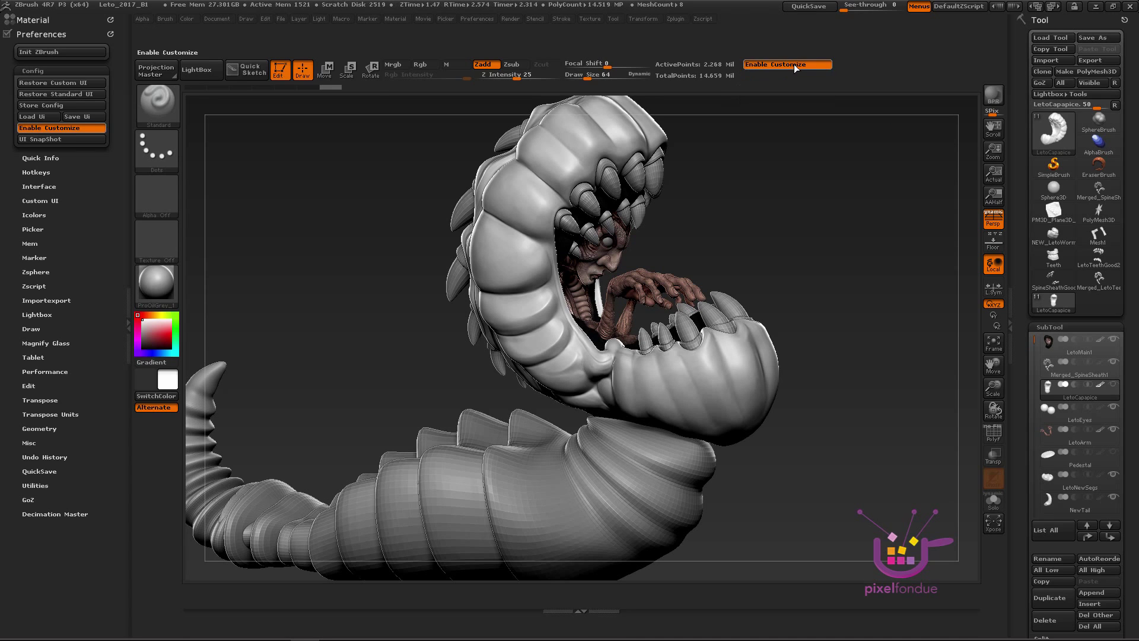
{"action": "left_click", "coordinate": [787, 41]}
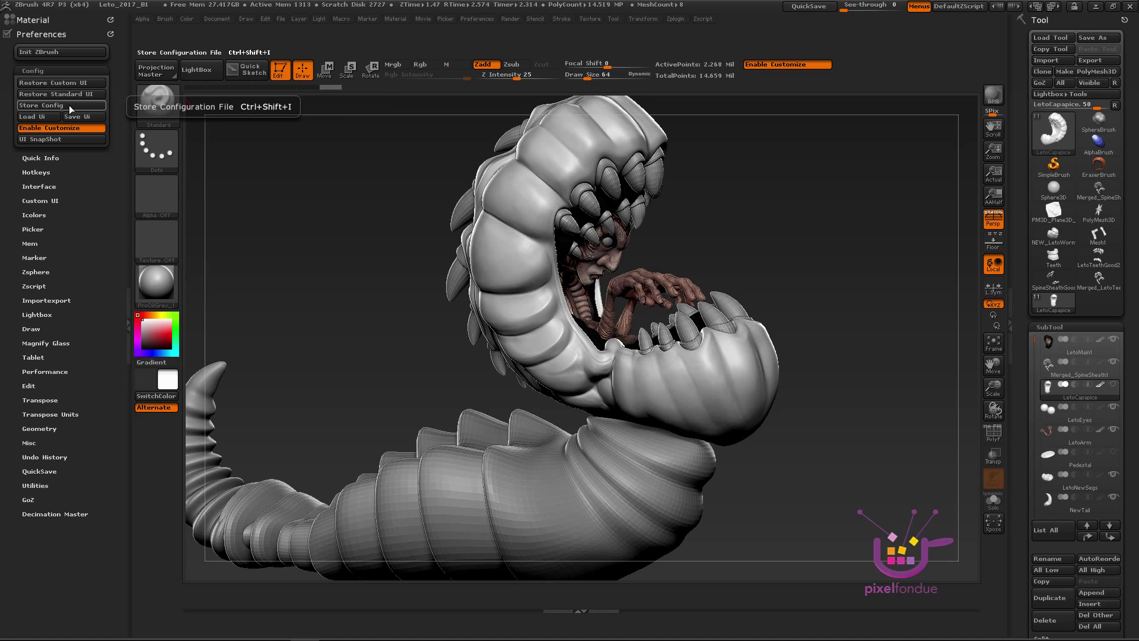
{"action": "left_click_drag", "start_coordinate": [69, 105], "coordinate": [782, 75], "text": "ctrl"}
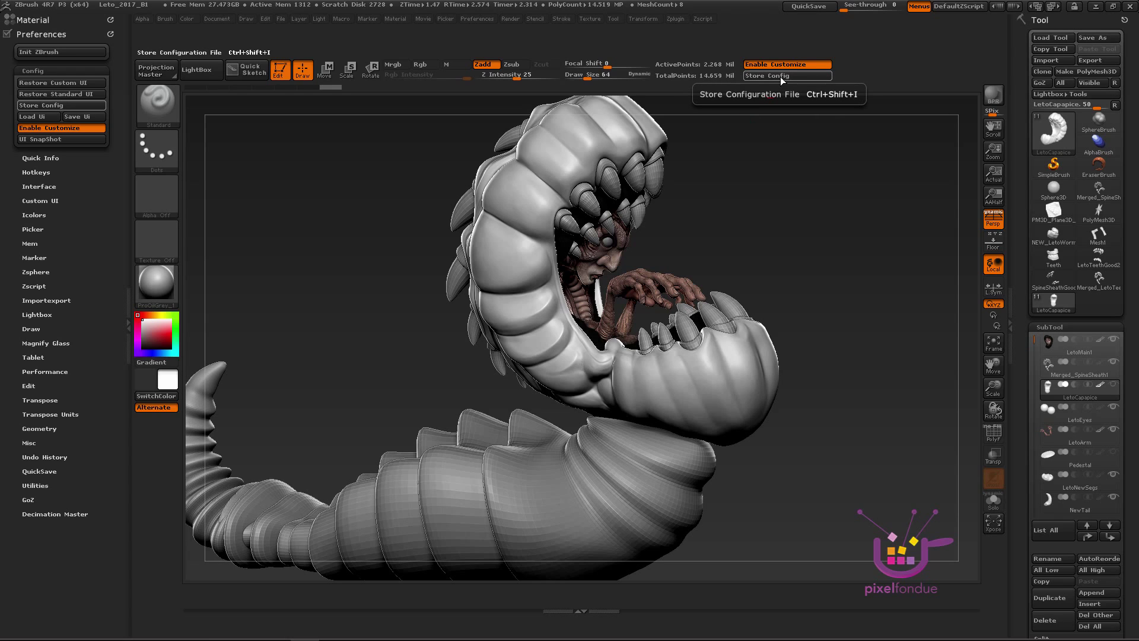
Step: Store the current interface configuration and turn customization back on
{"action": "left_click", "coordinate": [780, 76]}
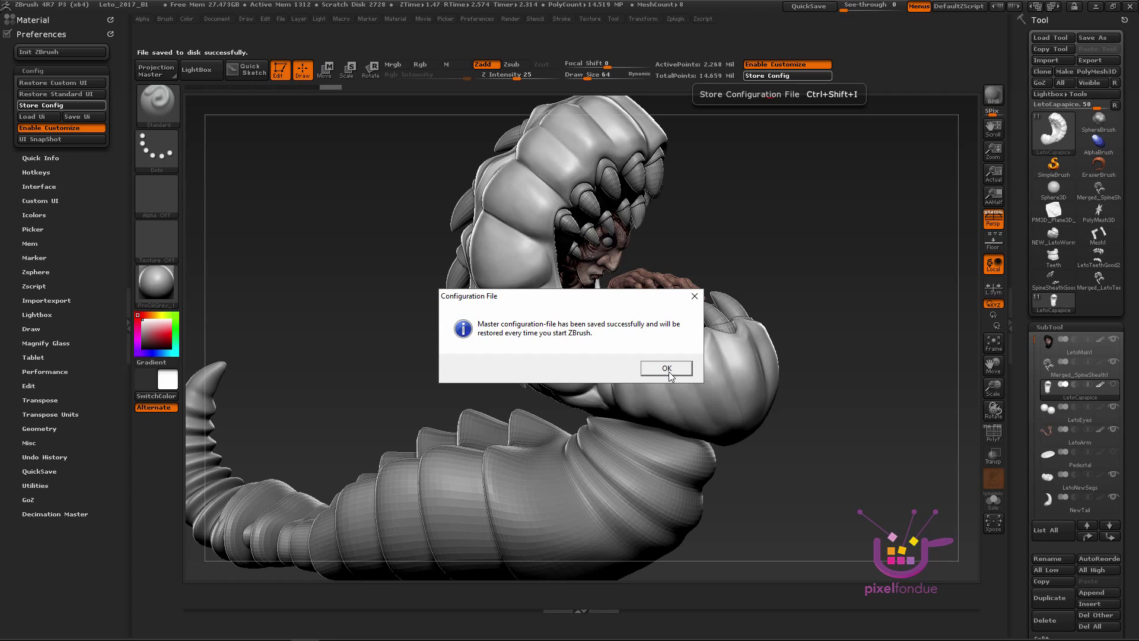
{"action": "left_click", "coordinate": [694, 296]}
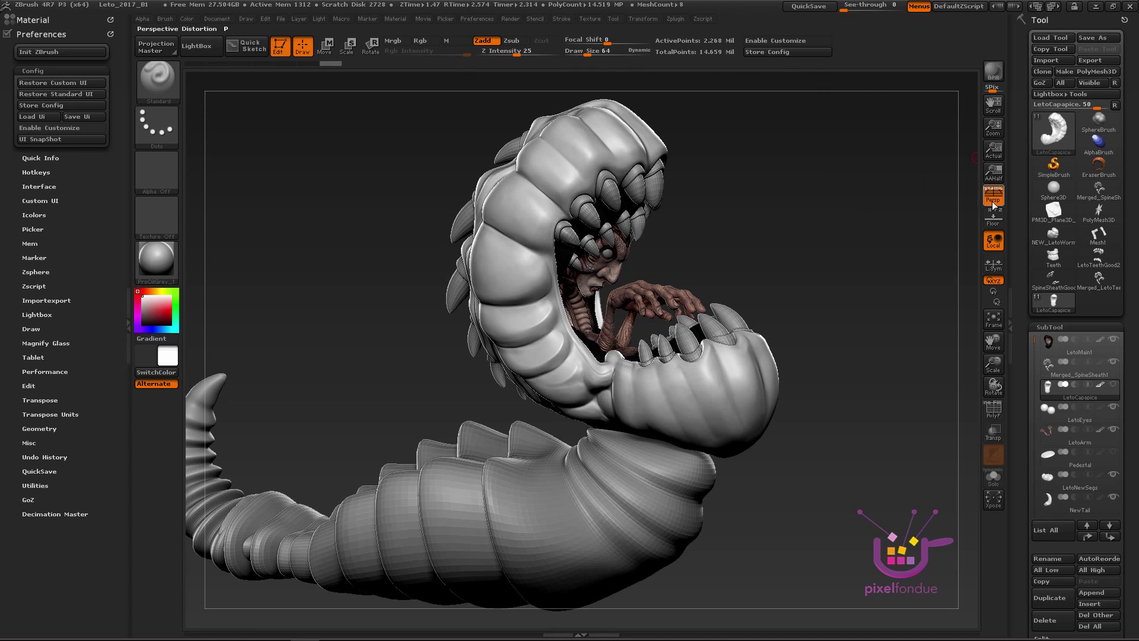
{"action": "left_click", "coordinate": [780, 42]}
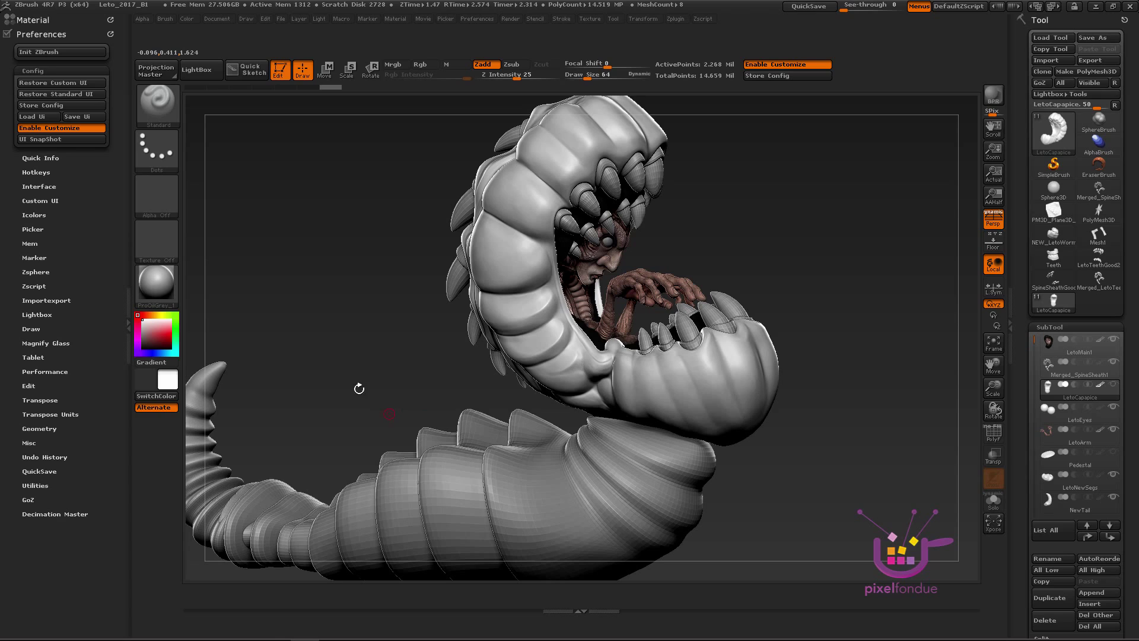
{"action": "left_click", "coordinate": [164, 104]}
{"action": "left_click", "coordinate": [164, 105]}
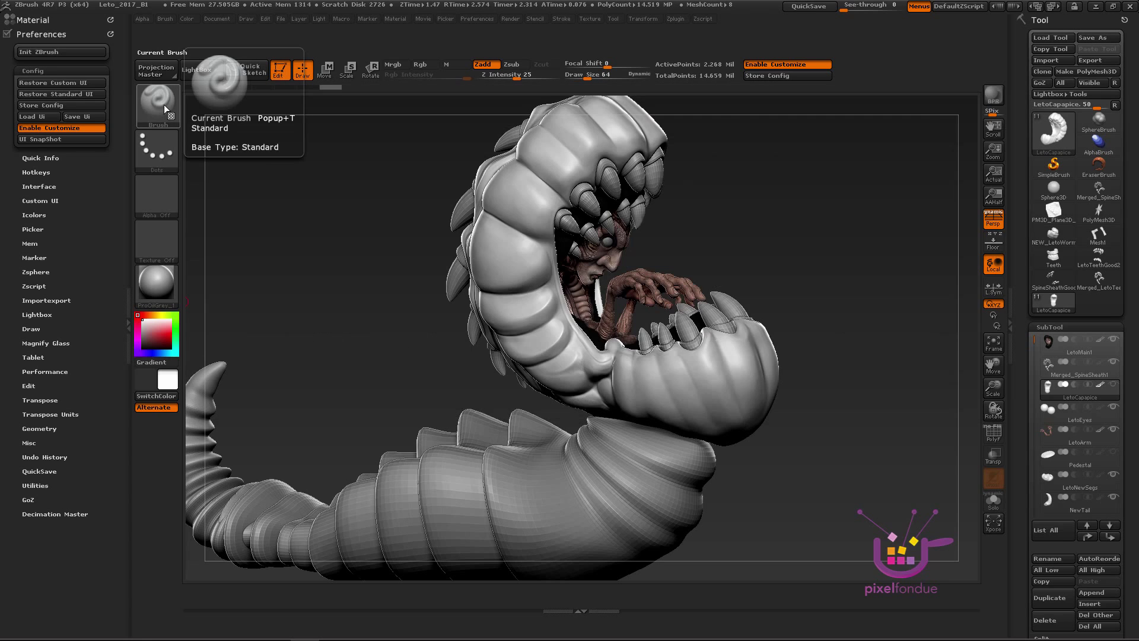
{"action": "left_click", "coordinate": [164, 104]}
{"action": "left_click", "coordinate": [163, 112]}
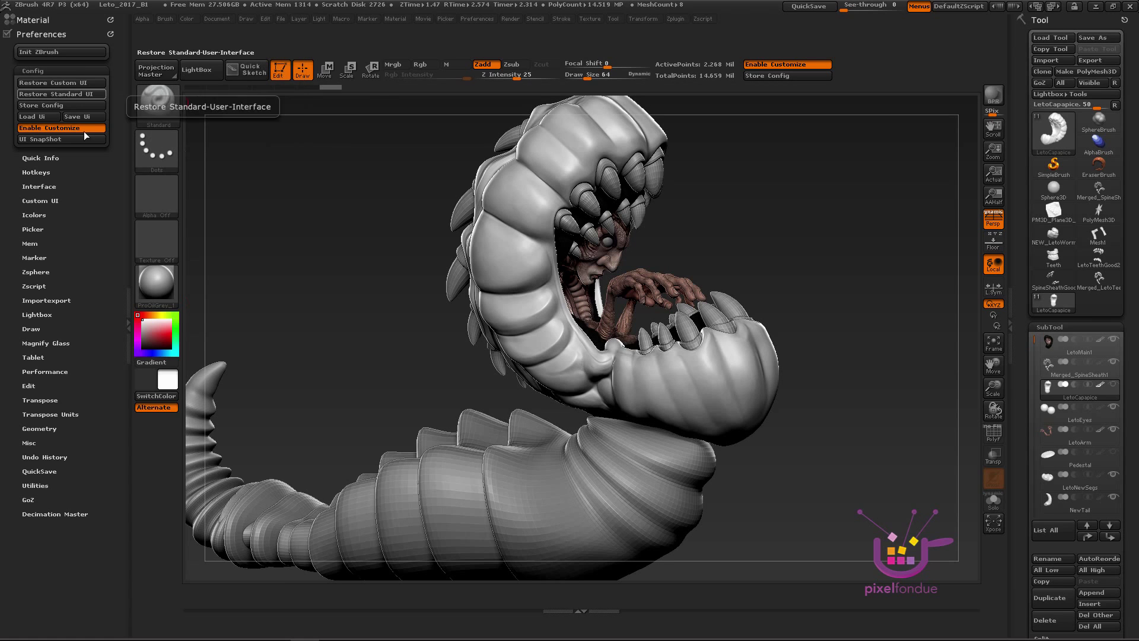
{"action": "left_click", "coordinate": [54, 33]}
{"action": "left_click", "coordinate": [54, 33]}
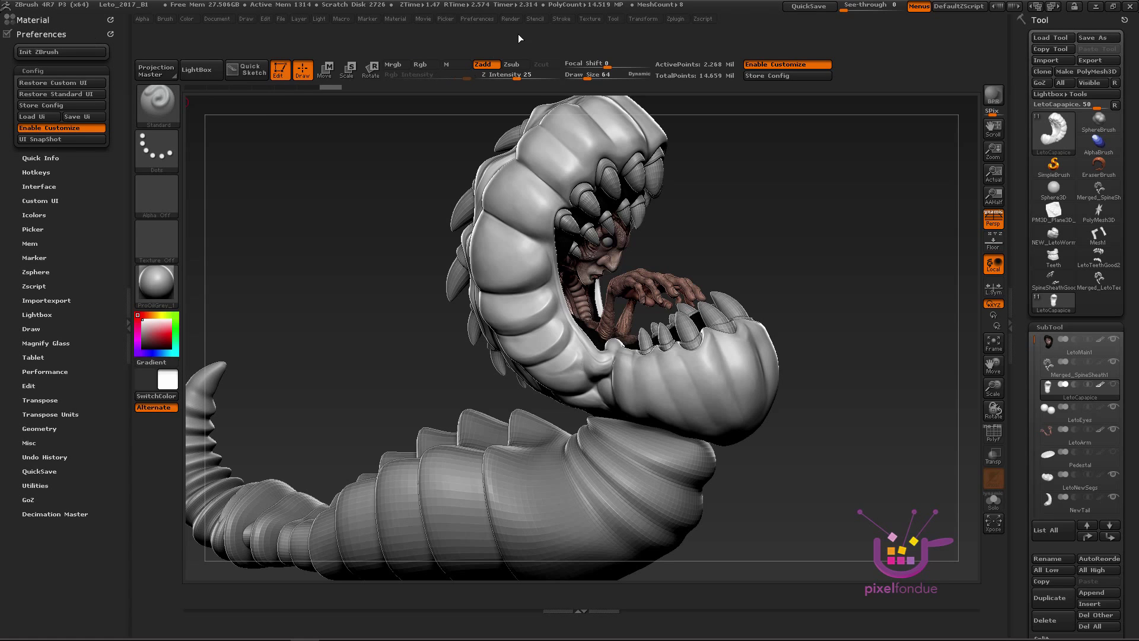
Step: Dock the Brush palette in the left tray and add its Clay and Smooth brushes to the top shelf beside Enable Customize
{"action": "left_click", "coordinate": [168, 21]}
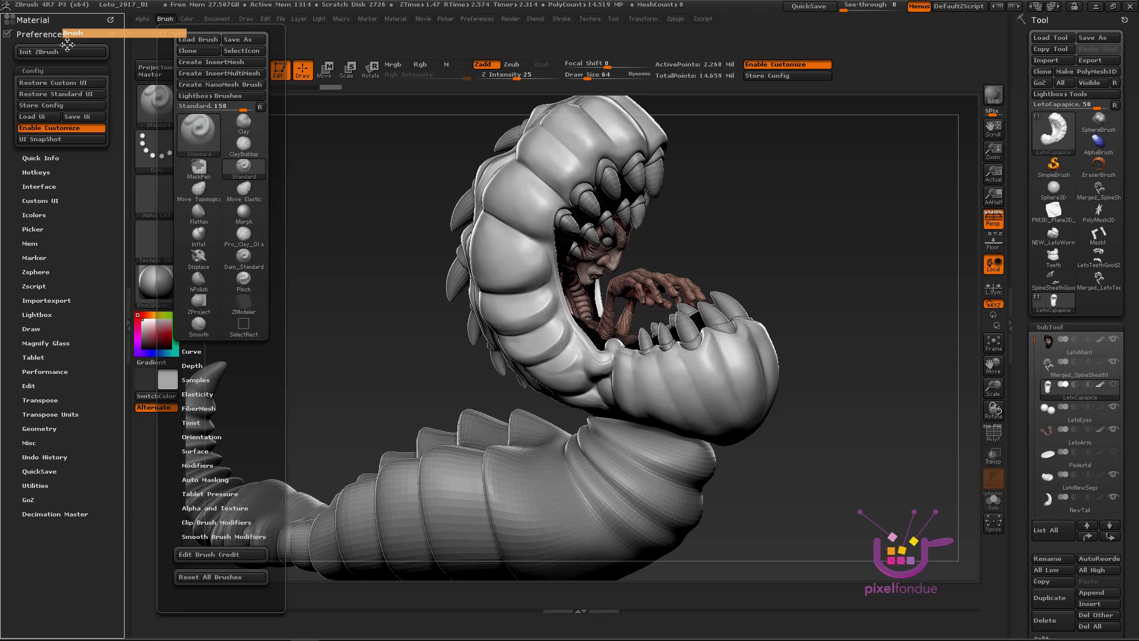
{"action": "left_click", "coordinate": [164, 33]}
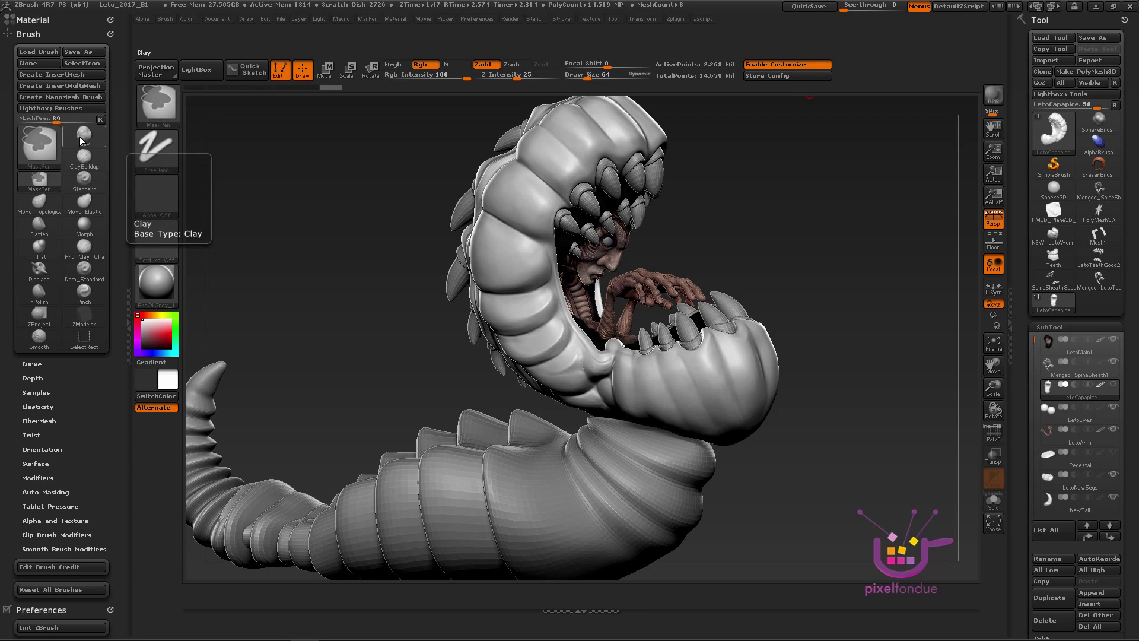
{"action": "mouse_move", "coordinate": [87, 142]}
{"action": "left_mouse_down", "text": "ctrl+alt"}
{"action": "mouse_move", "coordinate": [375, 139]}
{"action": "mouse_move", "coordinate": [854, 79]}
{"action": "left_mouse_up", "text": "ctrl+alt"}
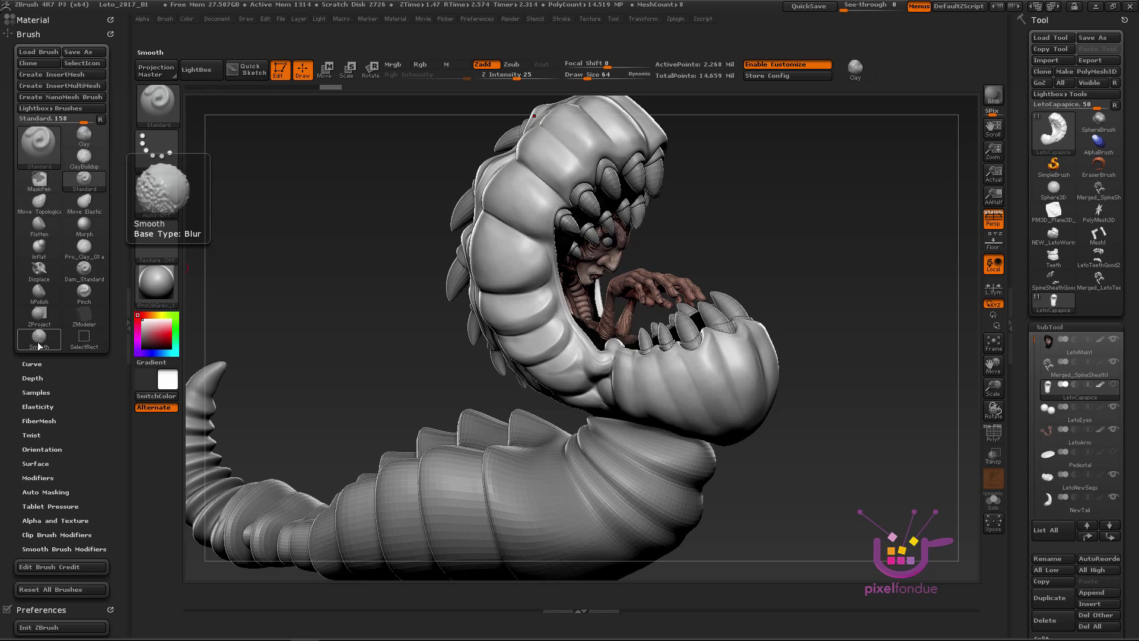
{"action": "left_click_drag", "start_coordinate": [38, 343], "coordinate": [871, 69], "text": "ctrl+alt"}
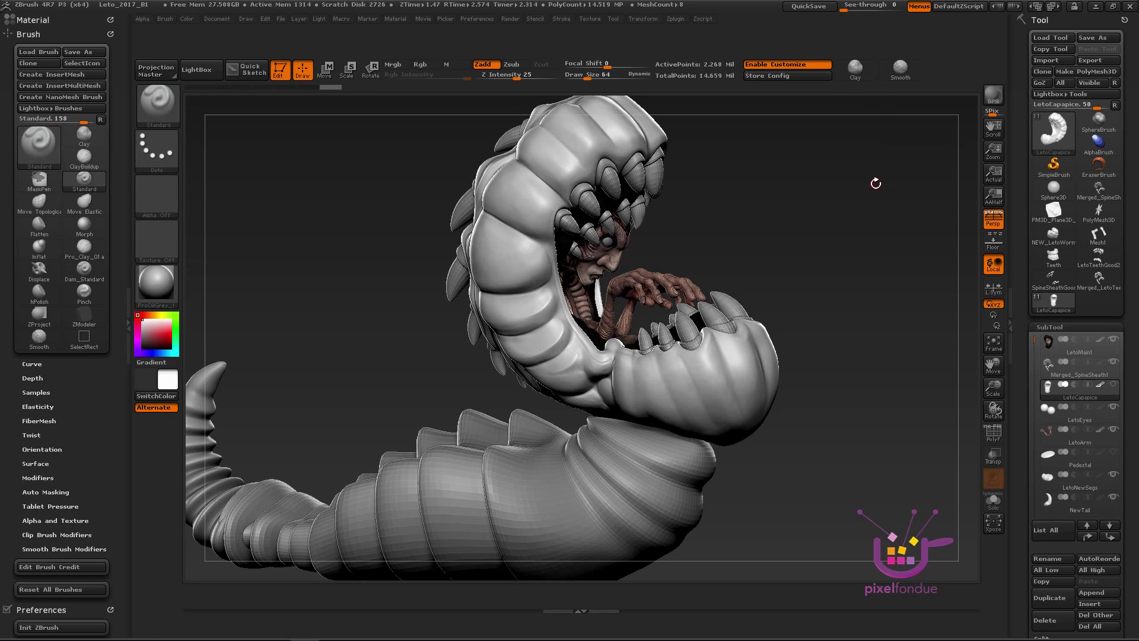
Step: Turn customization off to try the Clay and Smooth shortcuts on the shelf, and turn it back on
{"action": "left_click", "coordinate": [789, 64]}
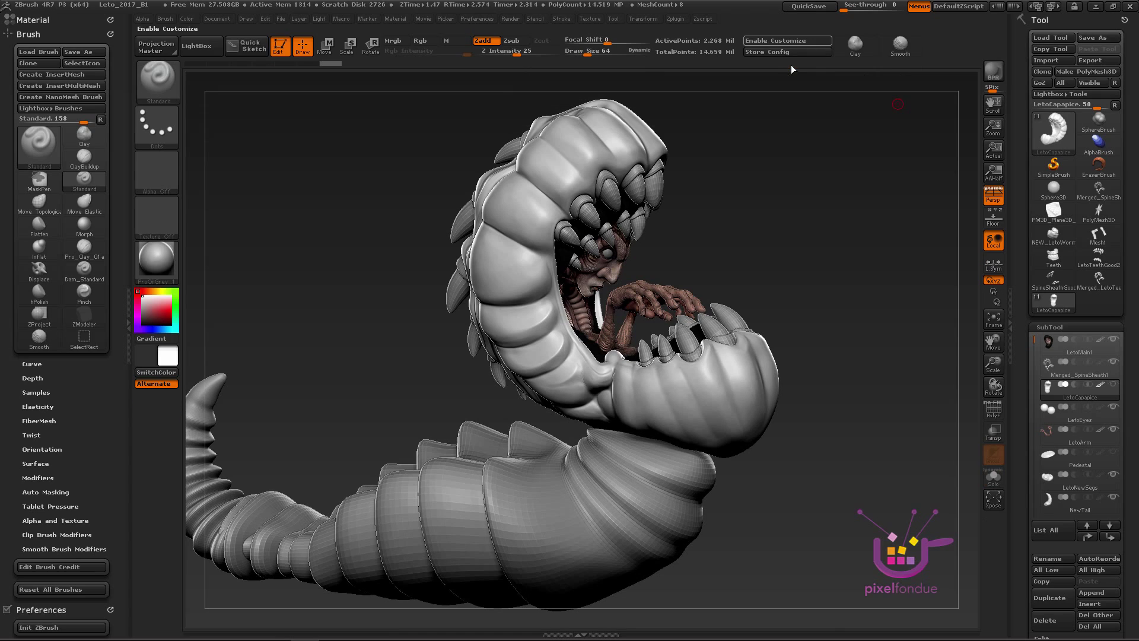
{"action": "key", "text": "shift"}
{"action": "left_click", "coordinate": [856, 47]}
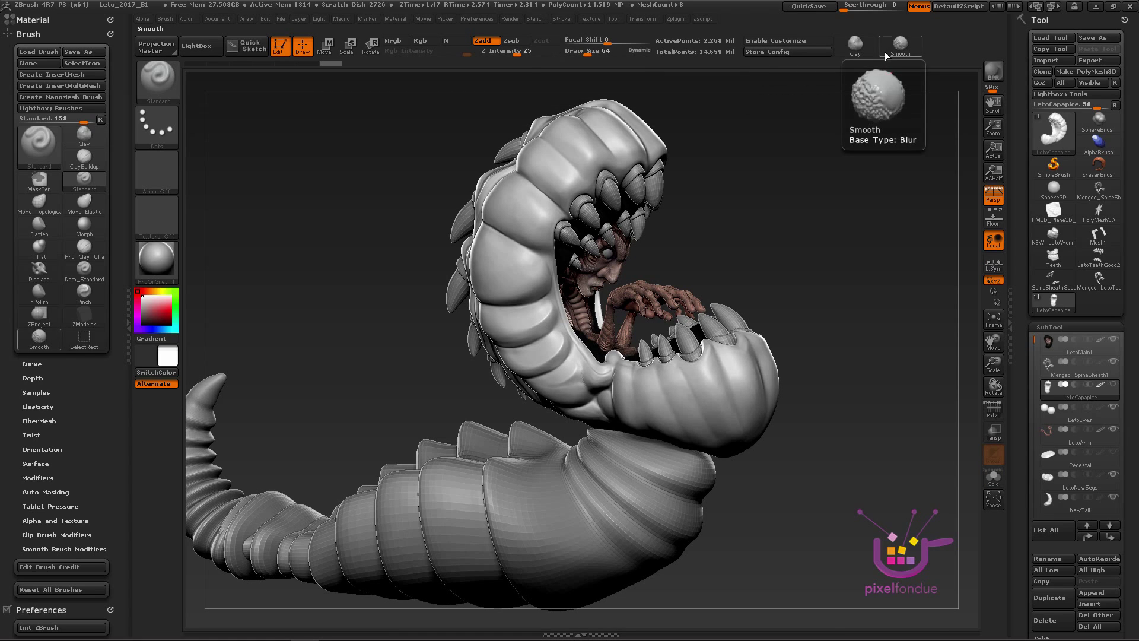
{"action": "left_click", "coordinate": [792, 43]}
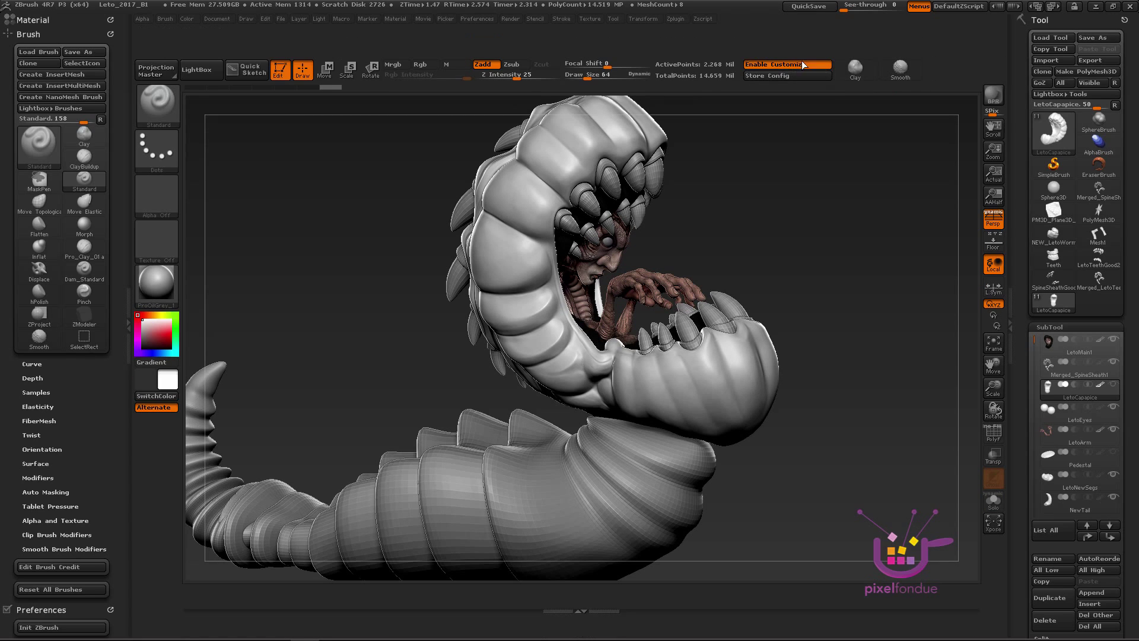
Step: Move the Clay and Smooth brush shortcuts to the area below the canvas, Clay above the tray divider and Smooth beneath it
{"action": "key", "text": "ctrl"}
{"action": "mouse_move", "coordinate": [857, 72]}
{"action": "left_mouse_down", "text": "ctrl+alt"}
{"action": "mouse_move", "coordinate": [903, 310]}
{"action": "mouse_move", "coordinate": [992, 530]}
{"action": "mouse_move", "coordinate": [949, 617]}
{"action": "mouse_move", "coordinate": [802, 618]}
{"action": "mouse_move", "coordinate": [789, 602]}
{"action": "mouse_move", "coordinate": [240, 603]}
{"action": "mouse_move", "coordinate": [201, 593]}
{"action": "left_mouse_up", "text": "ctrl+alt"}
{"action": "mouse_move", "coordinate": [891, 69]}
{"action": "left_mouse_down", "text": "ctrl+alt"}
{"action": "mouse_move", "coordinate": [843, 214]}
{"action": "mouse_move", "coordinate": [225, 628]}
{"action": "mouse_move", "coordinate": [208, 624]}
{"action": "left_mouse_up", "text": "ctrl+alt"}
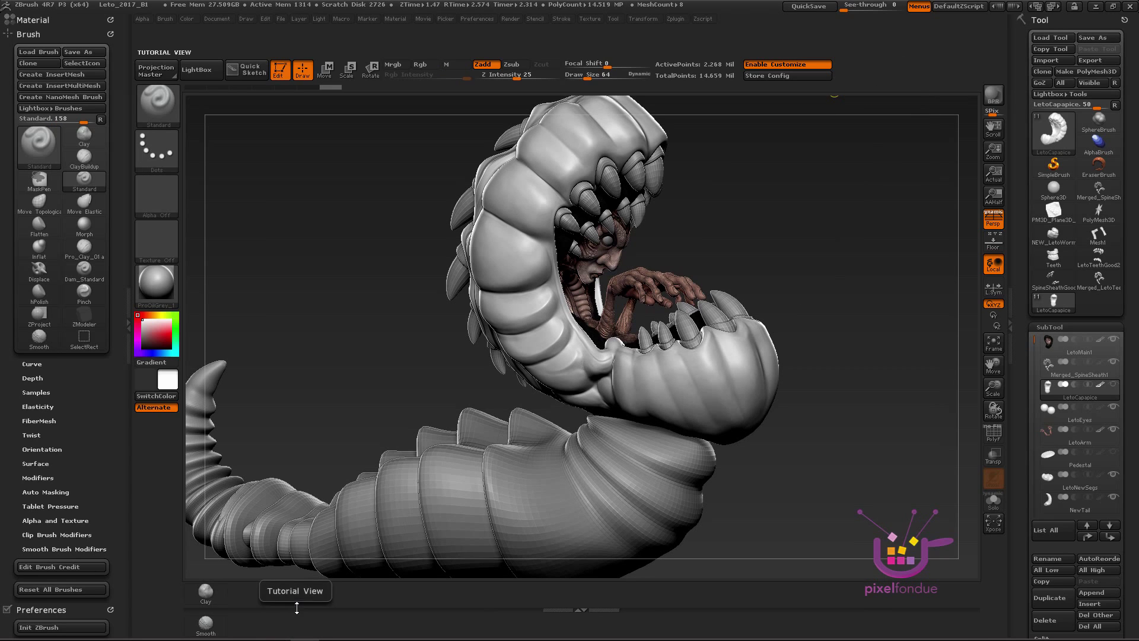
{"action": "left_click", "coordinate": [597, 608]}
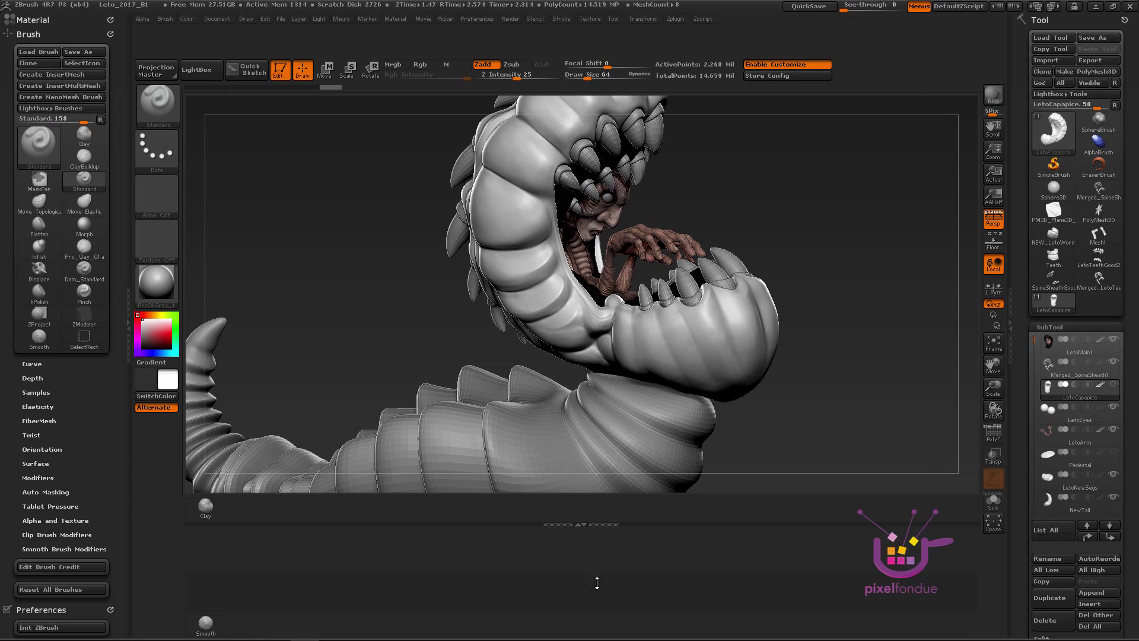
{"action": "left_click", "coordinate": [597, 530]}
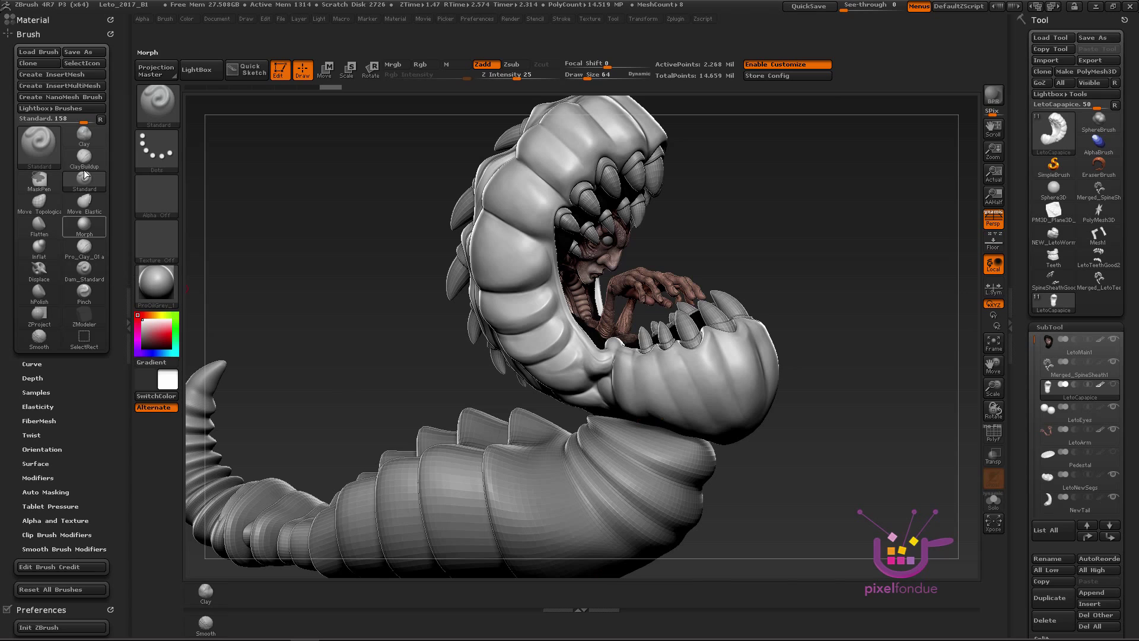
Step: Collapse the docked Brush and Preferences palettes and store the interface configuration with customization turned off
{"action": "left_click", "coordinate": [31, 33]}
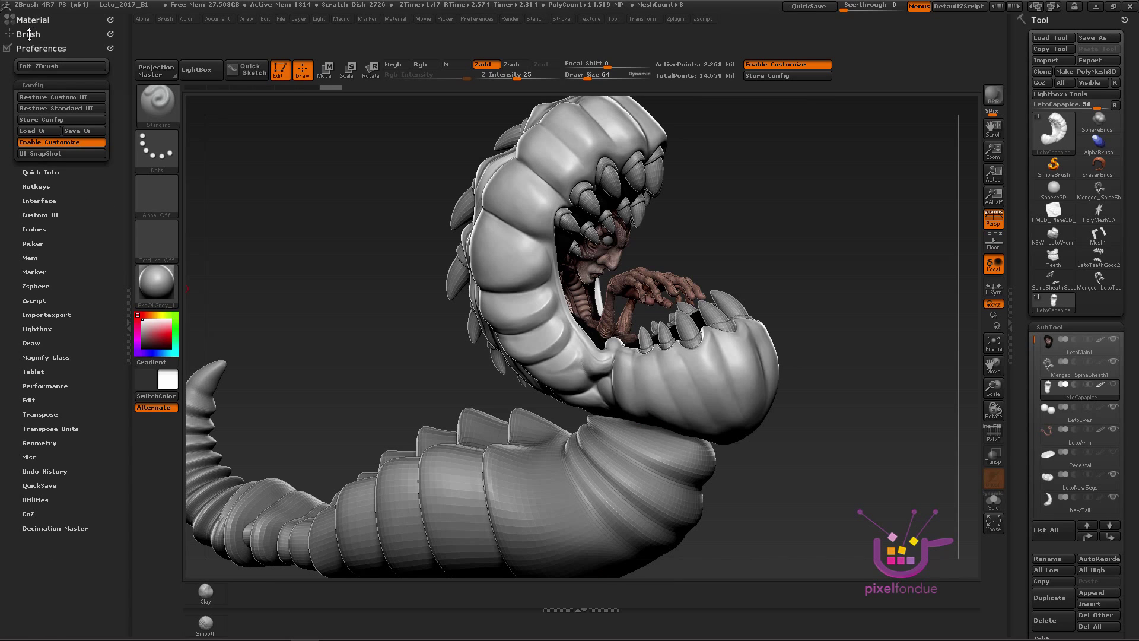
{"action": "left_click", "coordinate": [47, 48]}
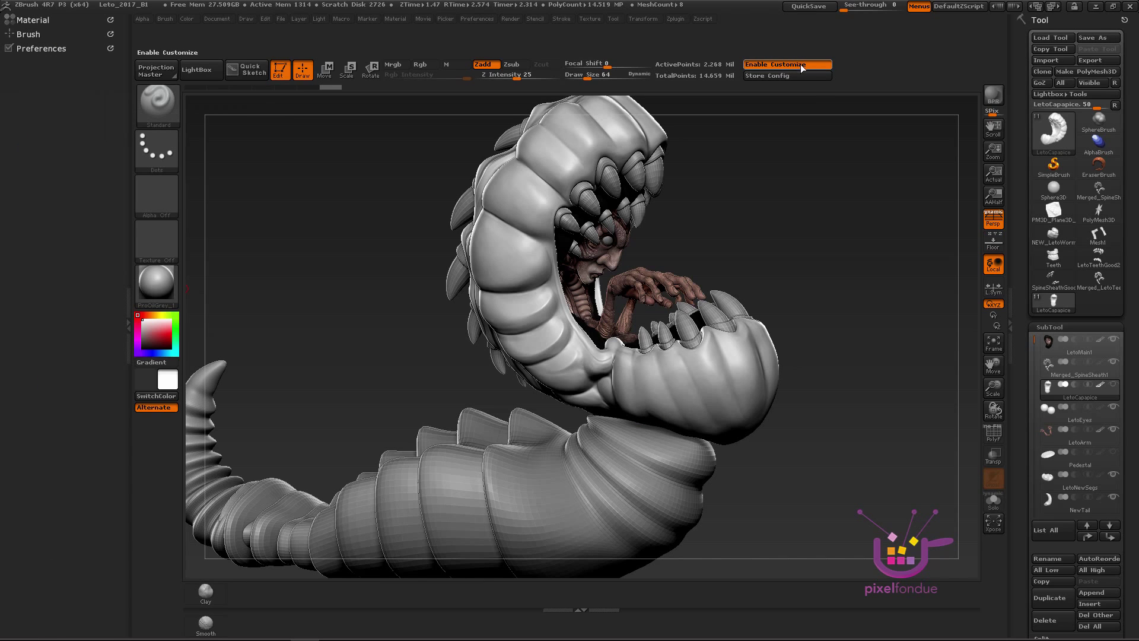
{"action": "left_click", "coordinate": [801, 65]}
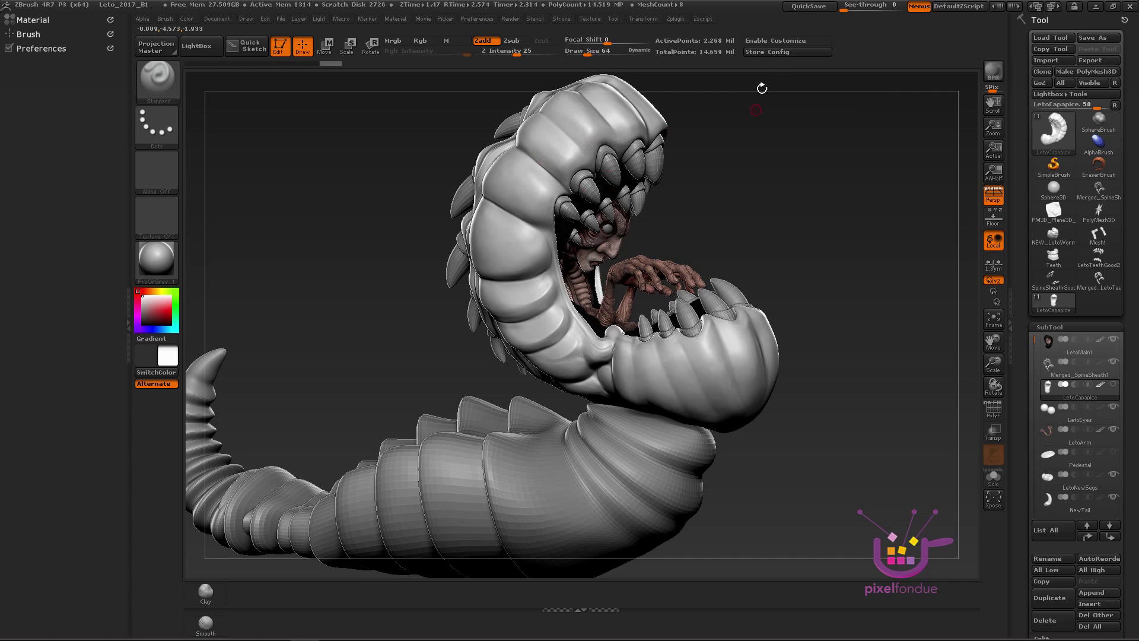
{"action": "left_click", "coordinate": [765, 52]}
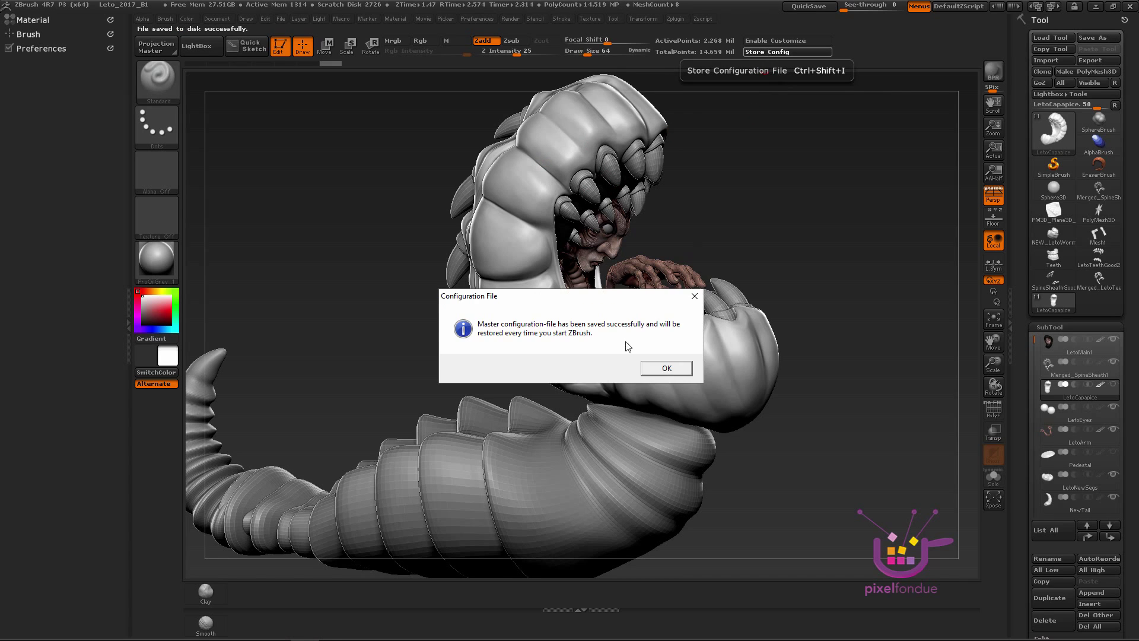
{"action": "left_click", "coordinate": [666, 368]}
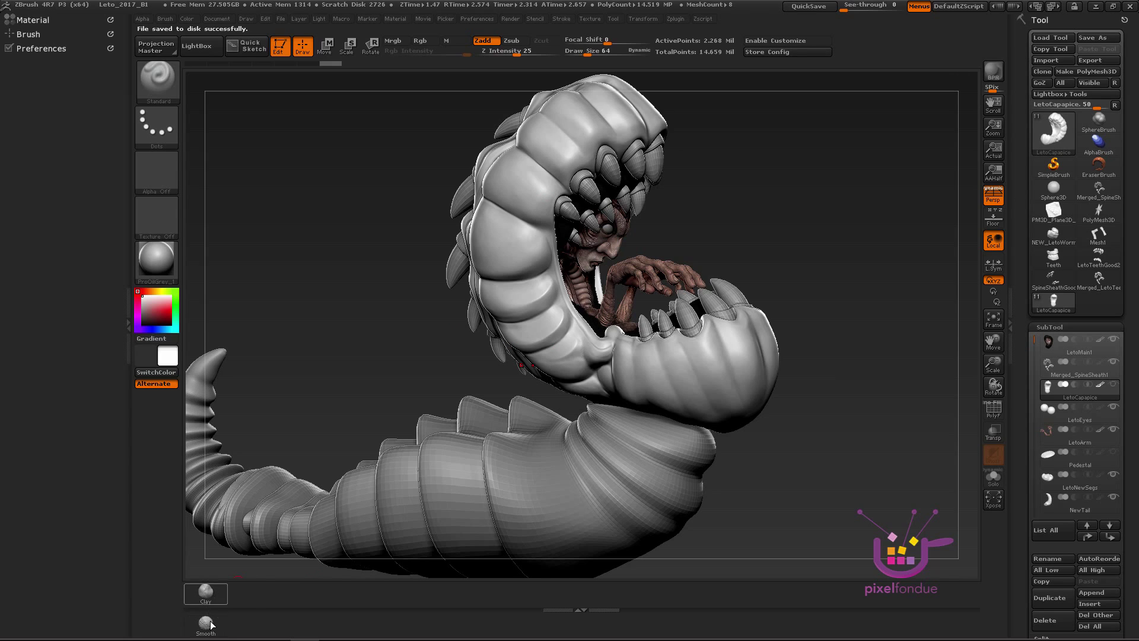
Step: Re-enable customization and remove the Clay and Smooth brush shortcuts from the interface by moving them onto the canvas
{"action": "left_click", "coordinate": [771, 41]}
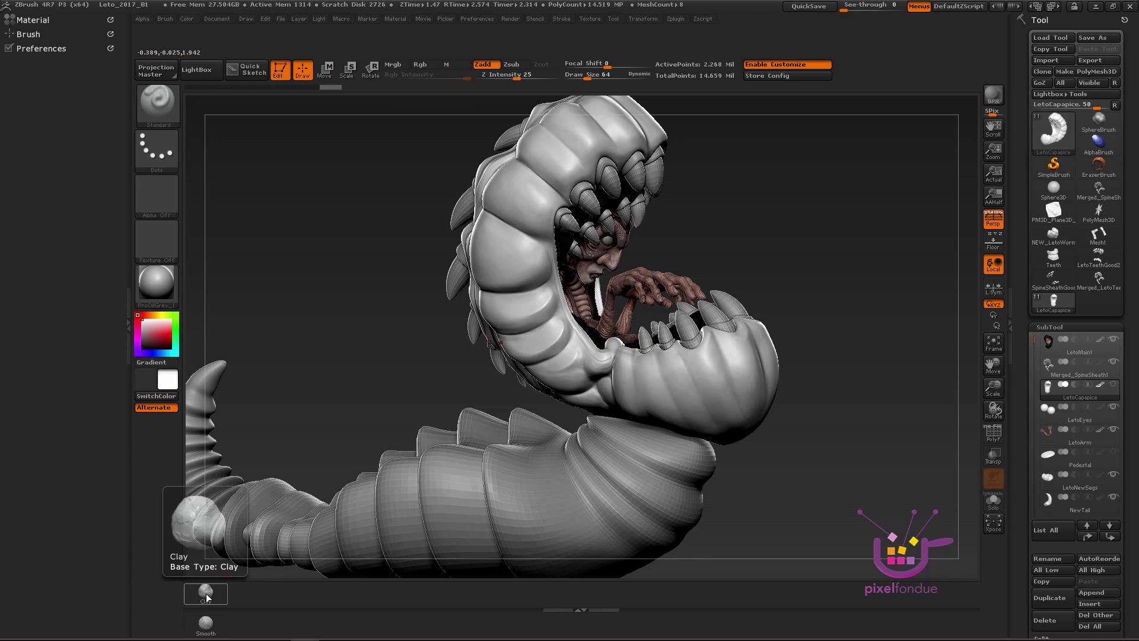
{"action": "key", "text": "ctrl"}
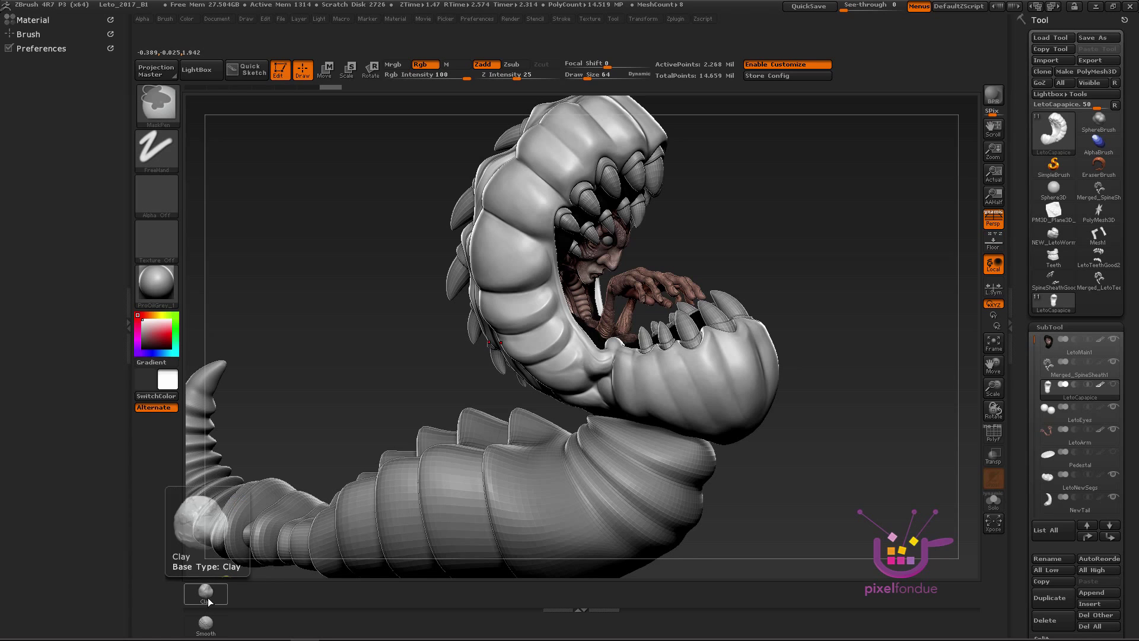
{"action": "left_click_drag", "start_coordinate": [209, 600], "coordinate": [336, 363], "text": "ctrl+alt"}
{"action": "left_click_drag", "start_coordinate": [354, 297], "coordinate": [355, 297], "text": "ctrl+alt"}
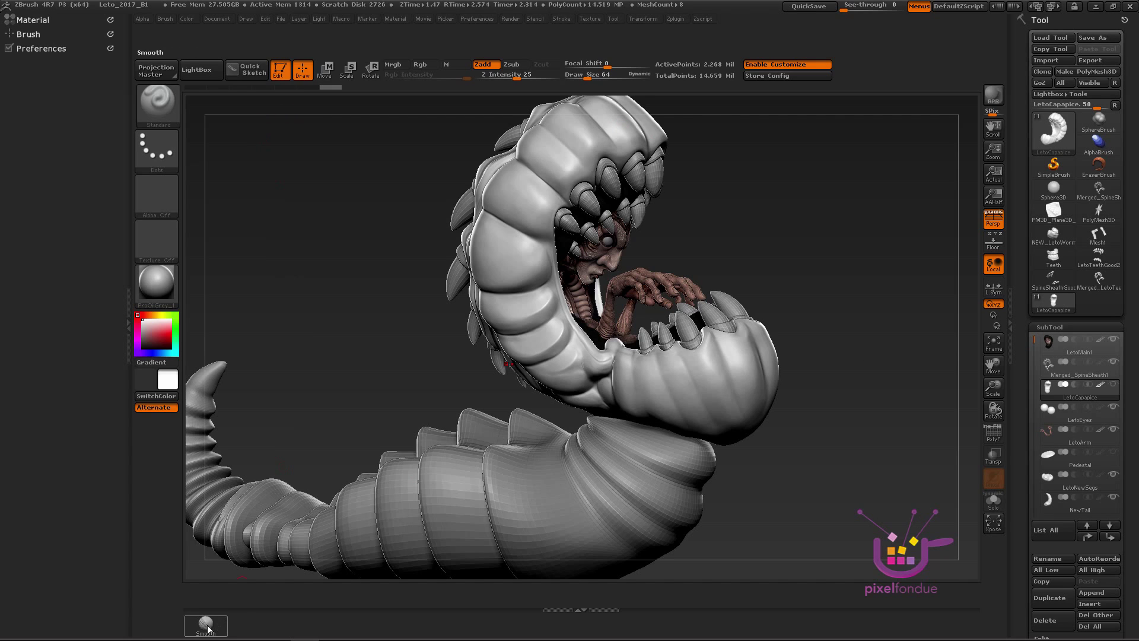
{"action": "left_click_drag", "start_coordinate": [205, 622], "coordinate": [330, 278], "text": "ctrl+alt"}
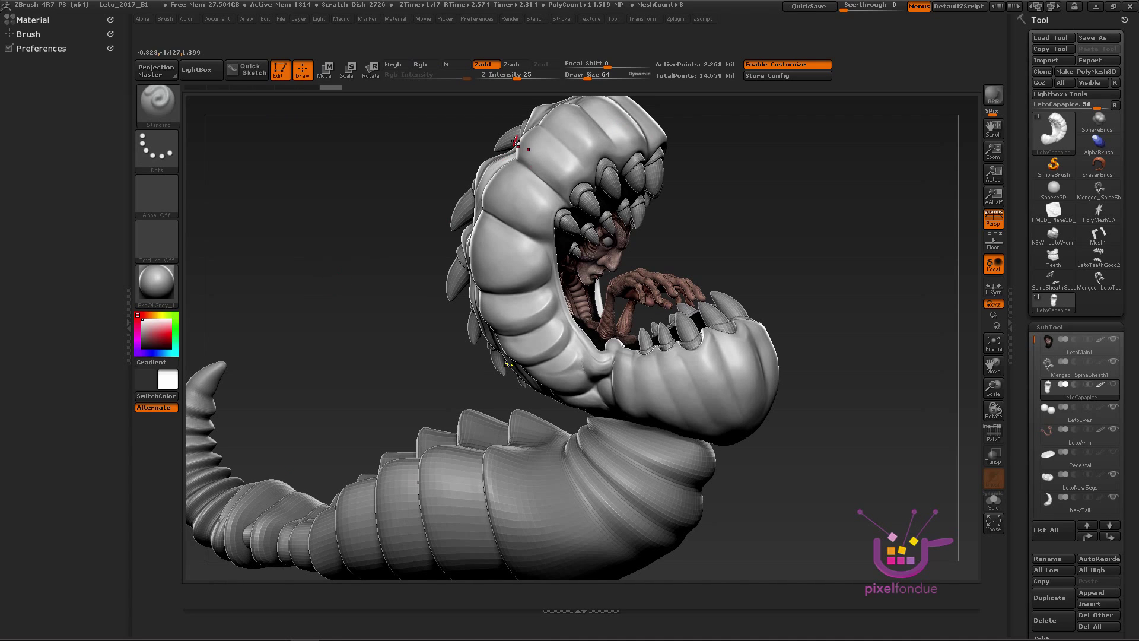
Step: Turn customization off and store the cleaned-up interface configuration
{"action": "left_click", "coordinate": [777, 76]}
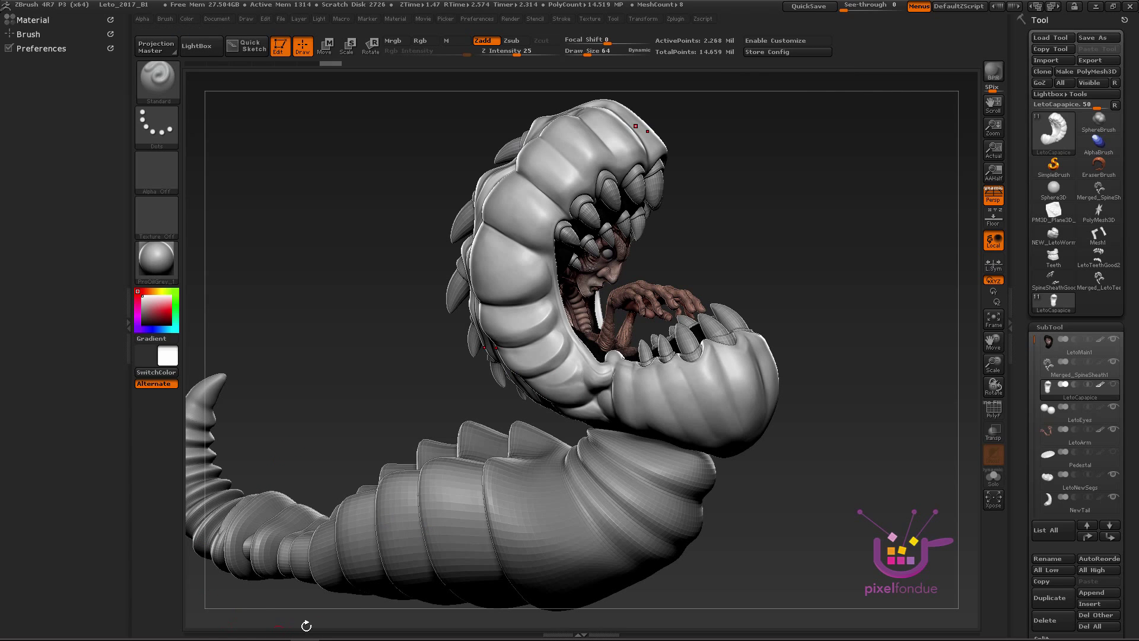
{"action": "left_click", "coordinate": [756, 54]}
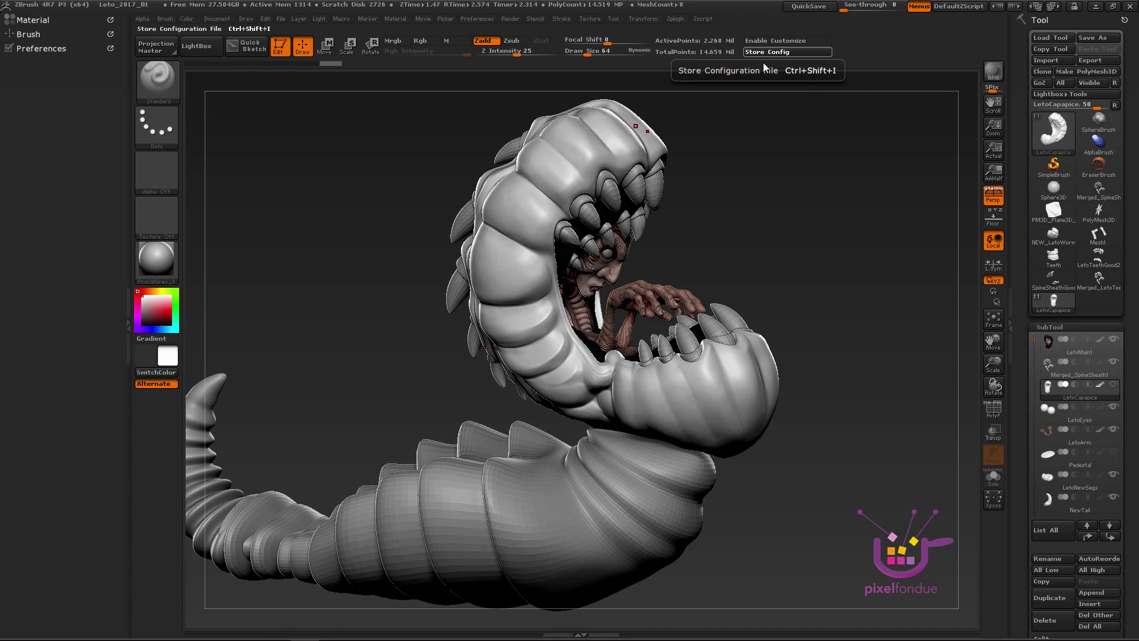
{"action": "left_click", "coordinate": [667, 368]}
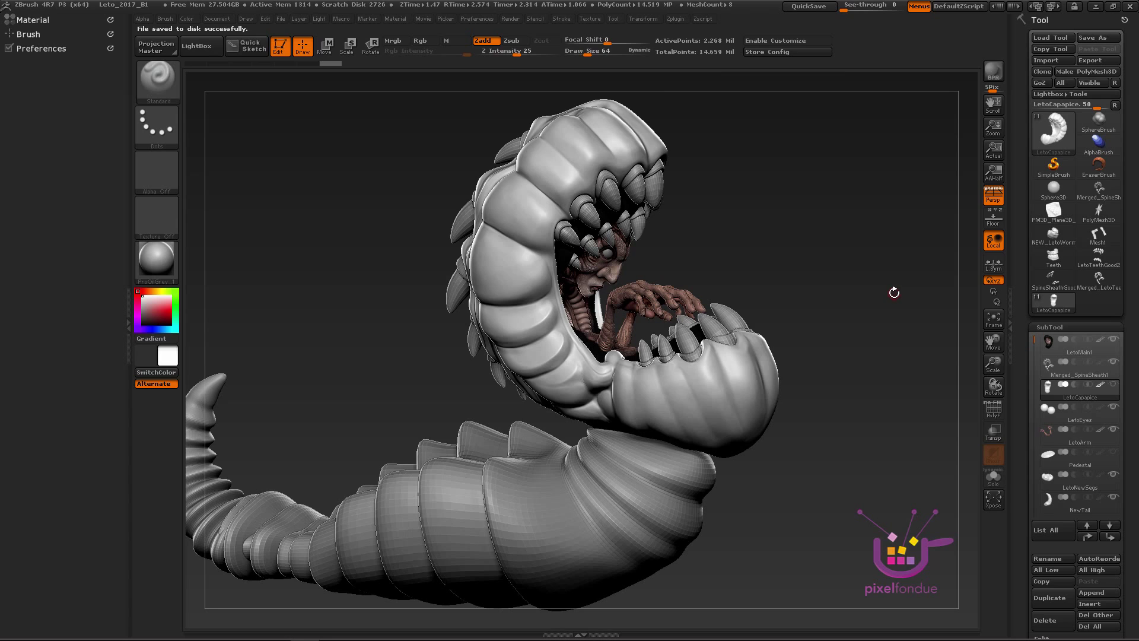
Step: Re-enable customization, expand the docked Brush palette and place the Morph brush on the left shelf below Alternate
{"action": "left_click", "coordinate": [771, 39]}
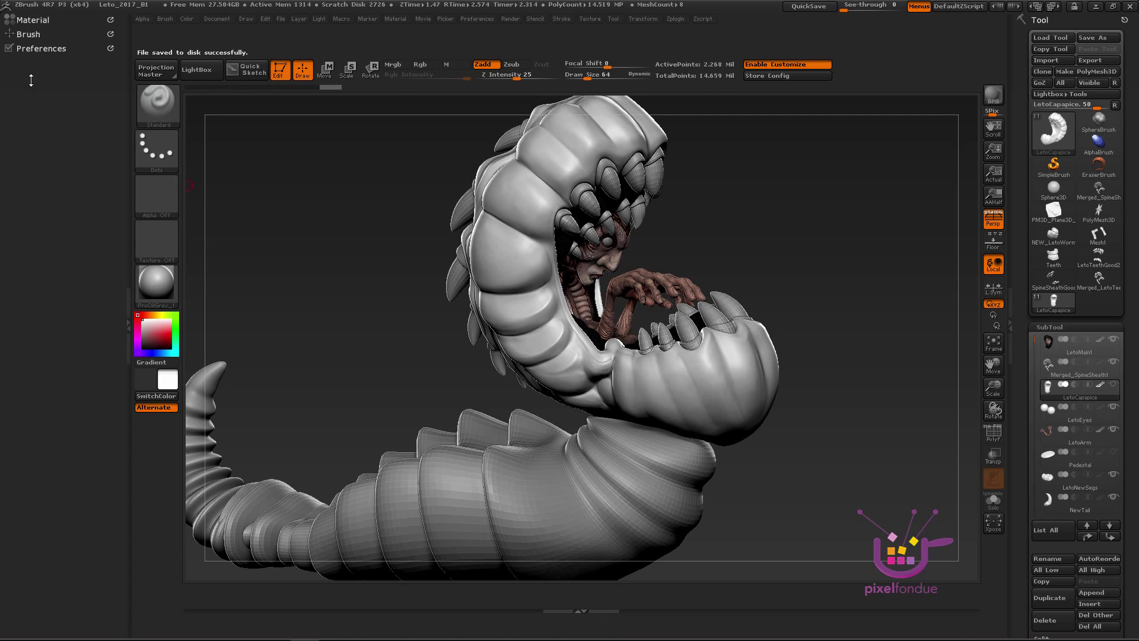
{"action": "left_click", "coordinate": [28, 34]}
{"action": "key", "text": "ctrl"}
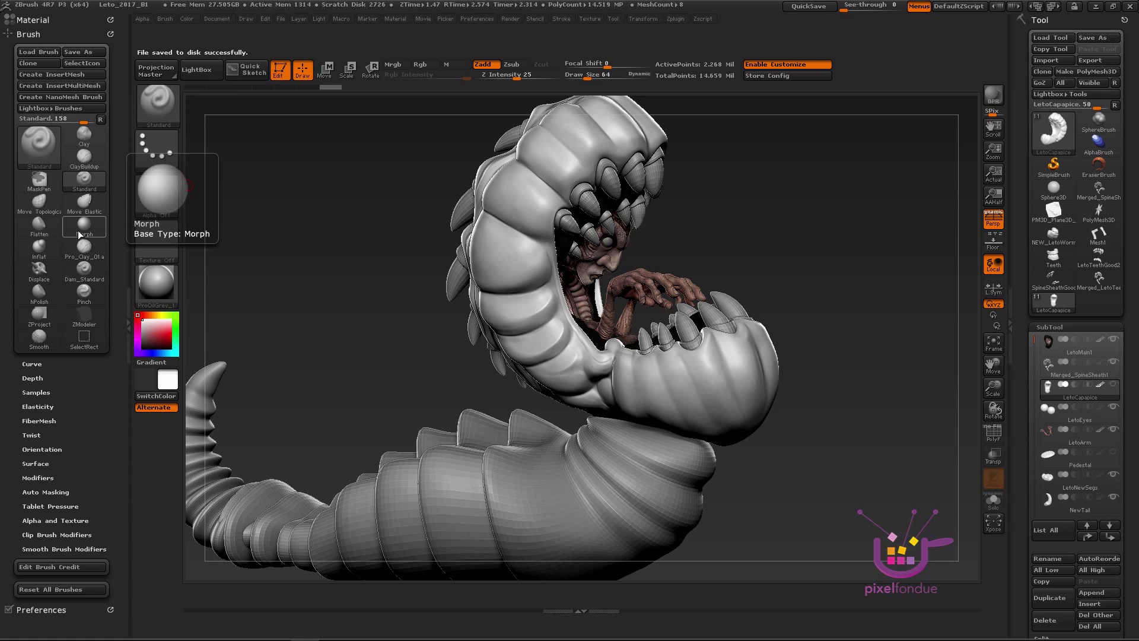
{"action": "mouse_move", "coordinate": [79, 235]}
{"action": "left_mouse_down", "text": "ctrl+alt"}
{"action": "mouse_move", "coordinate": [148, 347]}
{"action": "mouse_move", "coordinate": [133, 452]}
{"action": "left_mouse_up", "text": "ctrl+alt"}
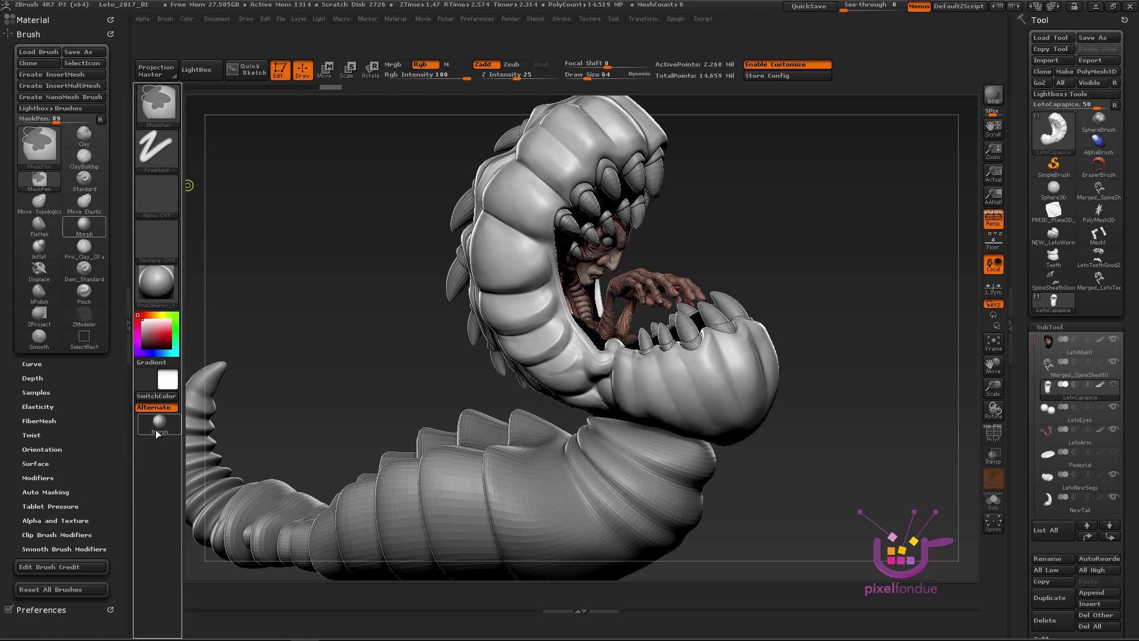
Step: Place the Dam_Standard brush below Morph on the left shelf and the SubTool Duplicate button beside Store Config on the top shelf
{"action": "key", "text": "ctrl"}
{"action": "left_click_drag", "start_coordinate": [79, 274], "coordinate": [153, 457], "text": "ctrl+alt"}
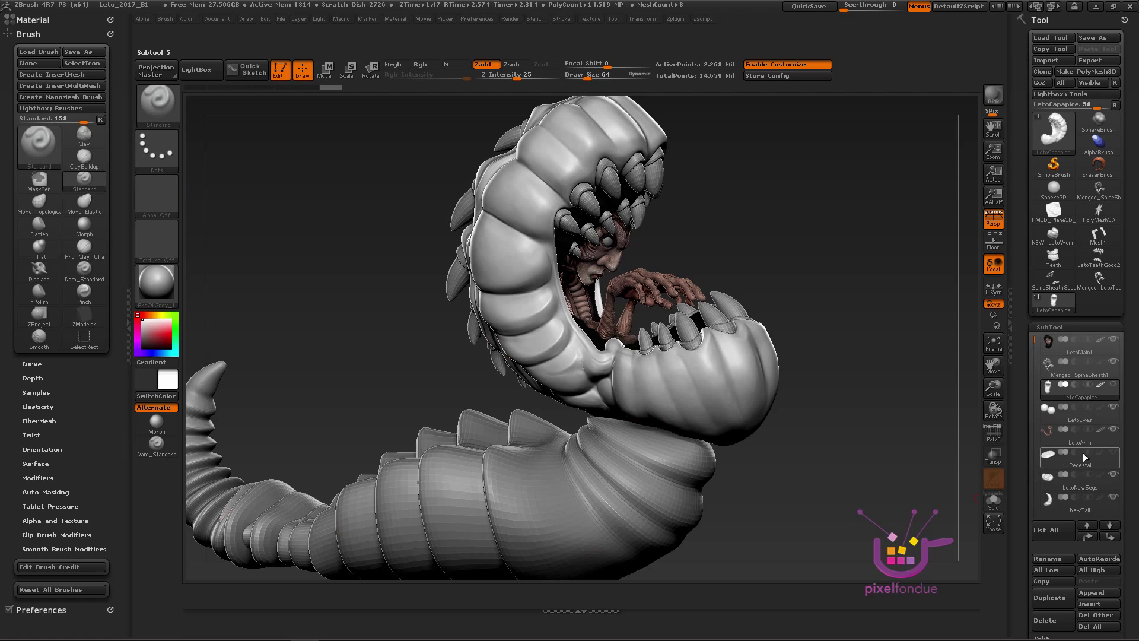
{"action": "left_click_drag", "start_coordinate": [1033, 537], "coordinate": [1032, 239]}
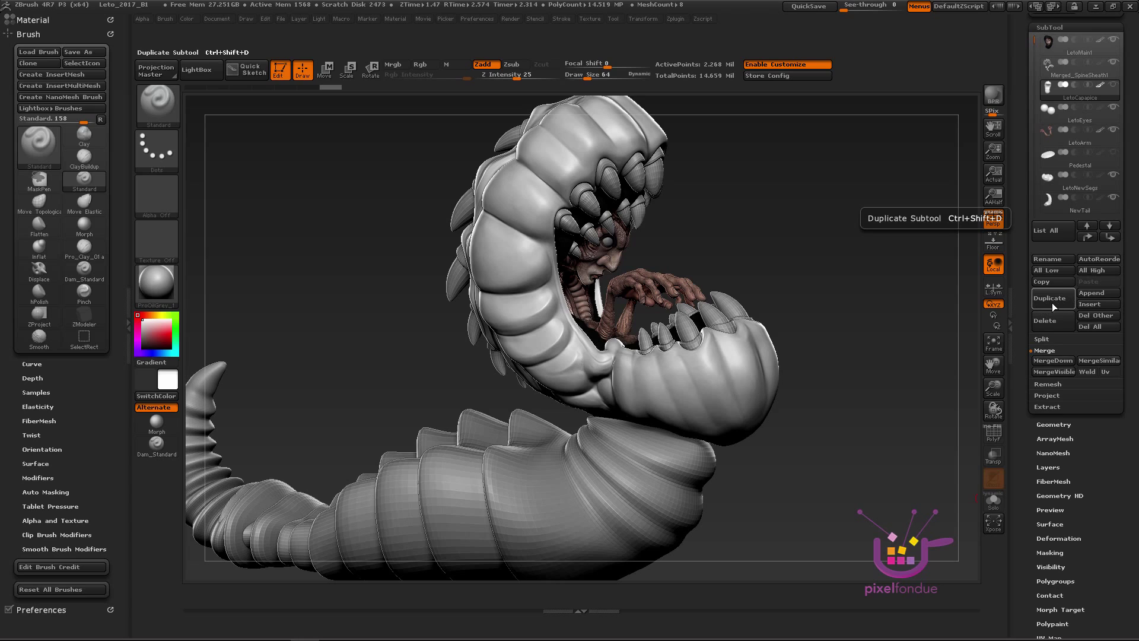
{"action": "mouse_move", "coordinate": [1057, 303]}
{"action": "left_mouse_down", "text": "ctrl+alt"}
{"action": "mouse_move", "coordinate": [1021, 311]}
{"action": "mouse_move", "coordinate": [945, 188]}
{"action": "left_mouse_up", "text": "ctrl+alt"}
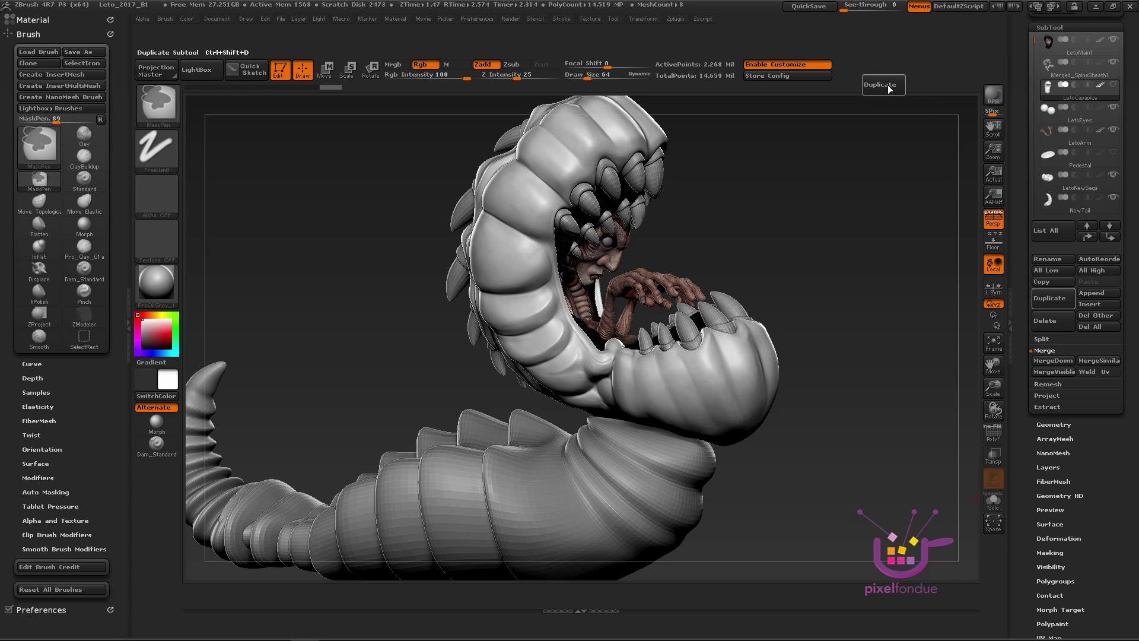
{"action": "left_click_drag", "start_coordinate": [888, 89], "coordinate": [872, 74], "text": "ctrl+alt"}
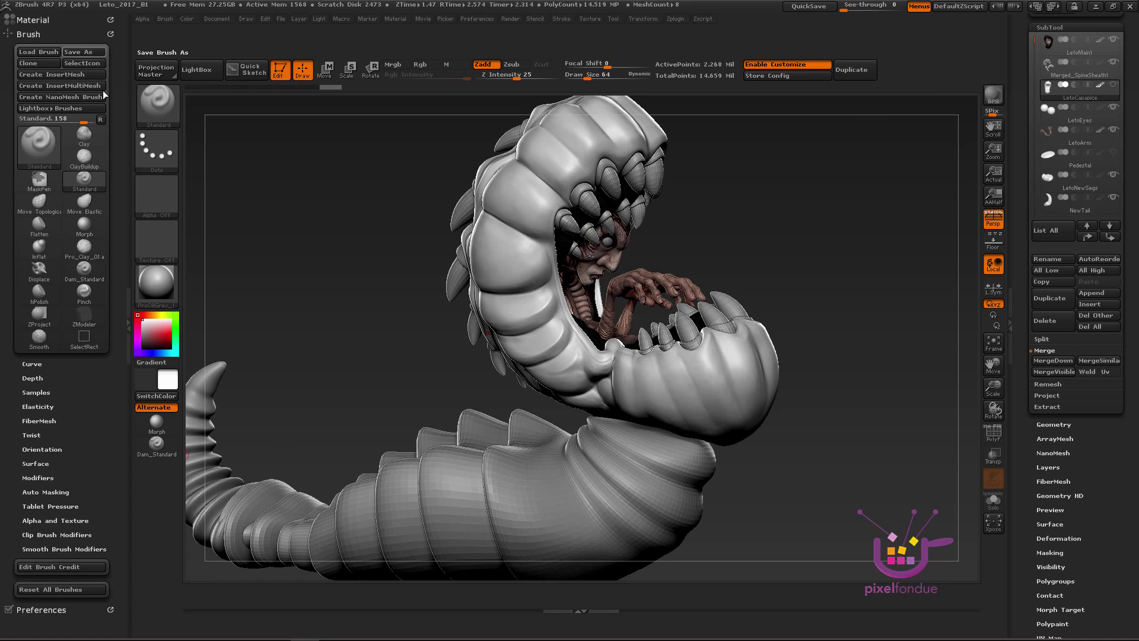
Step: Turn customization off and store the configuration with the new Morph, Dam_Standard and Duplicate shortcuts
{"action": "left_click", "coordinate": [783, 65]}
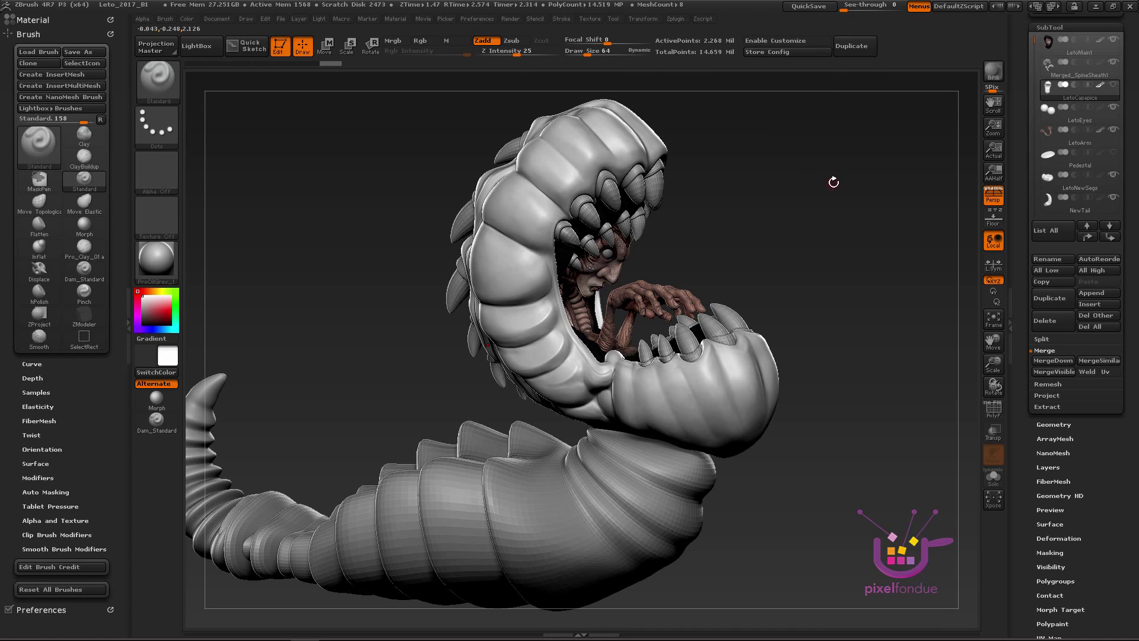
{"action": "left_click", "coordinate": [784, 53]}
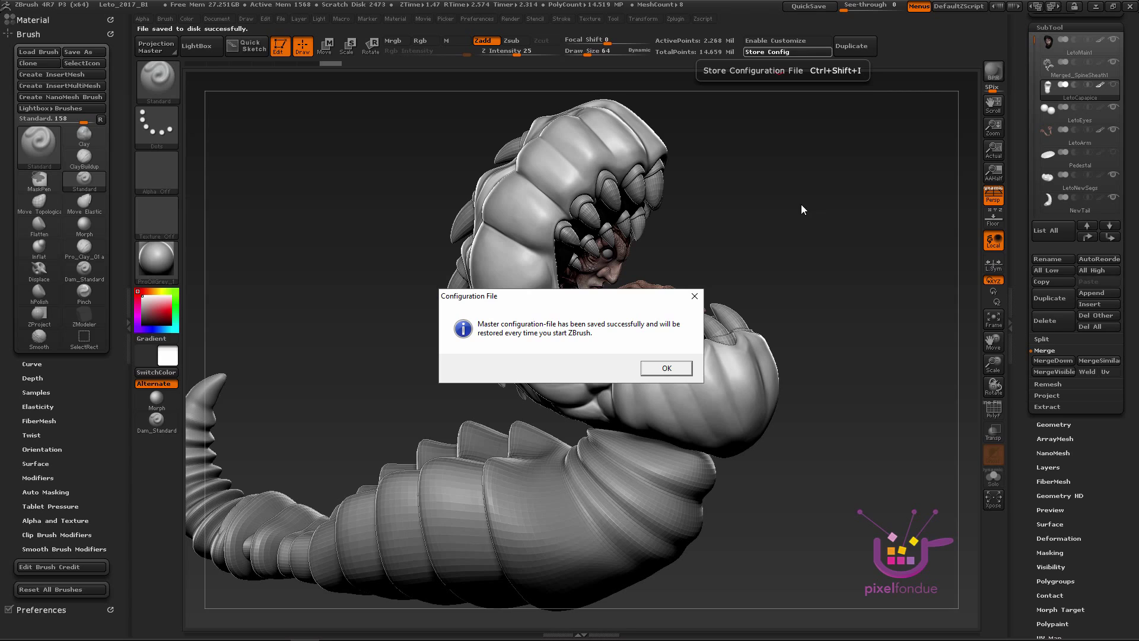
{"action": "left_click", "coordinate": [648, 369]}
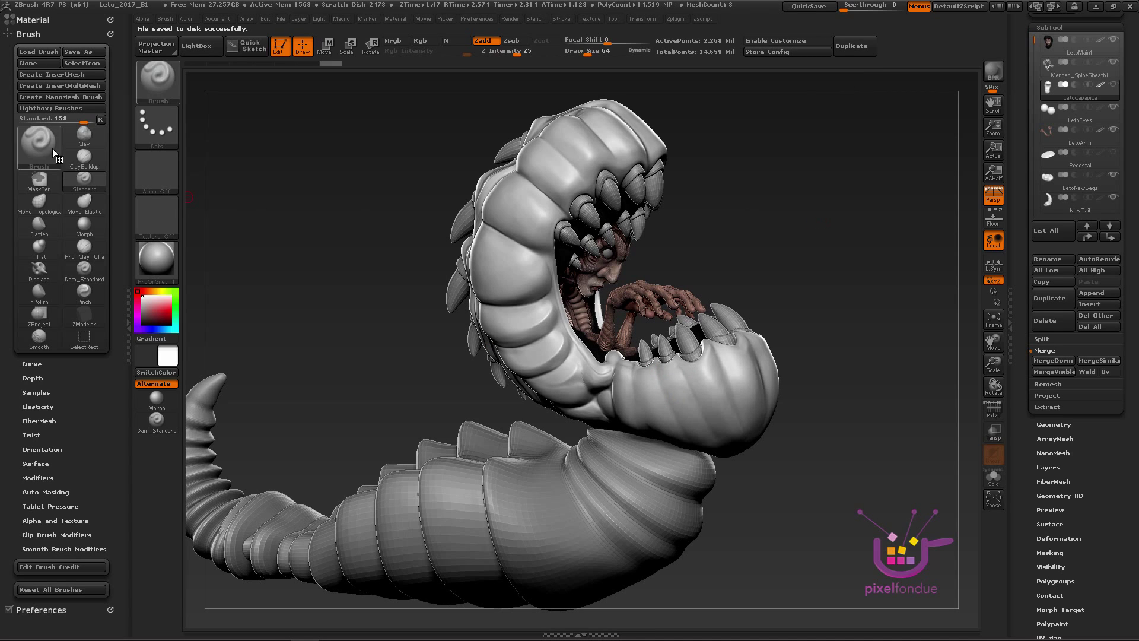
Step: Collapse the docked Brush palette, expand the docked Preferences palette and restore the standard user interface
{"action": "left_click", "coordinate": [59, 33]}
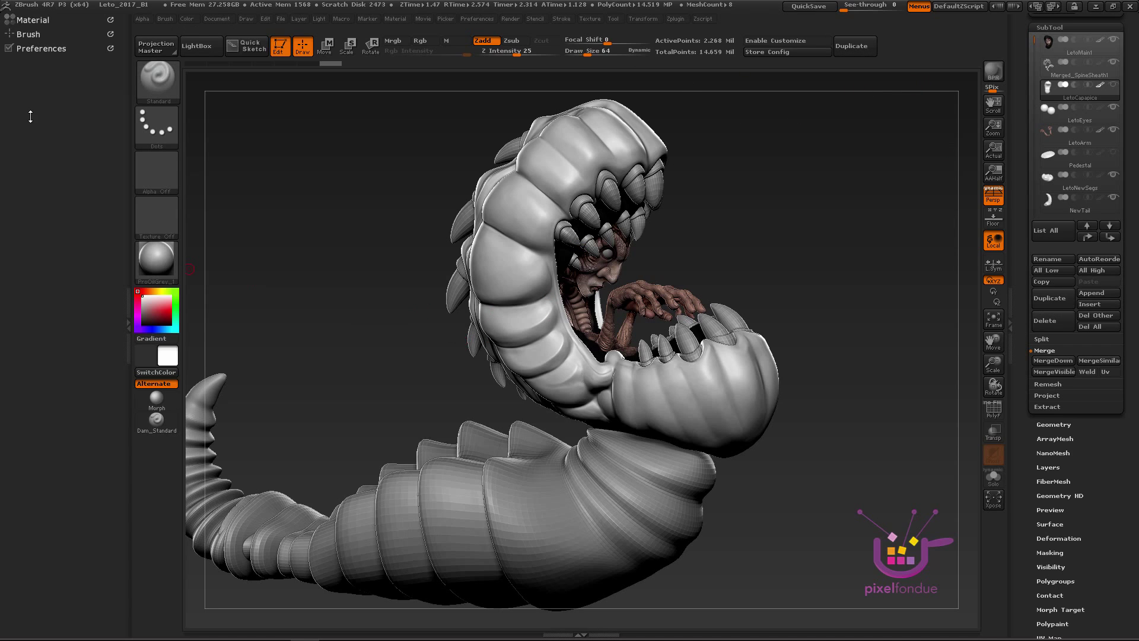
{"action": "left_click", "coordinate": [60, 51]}
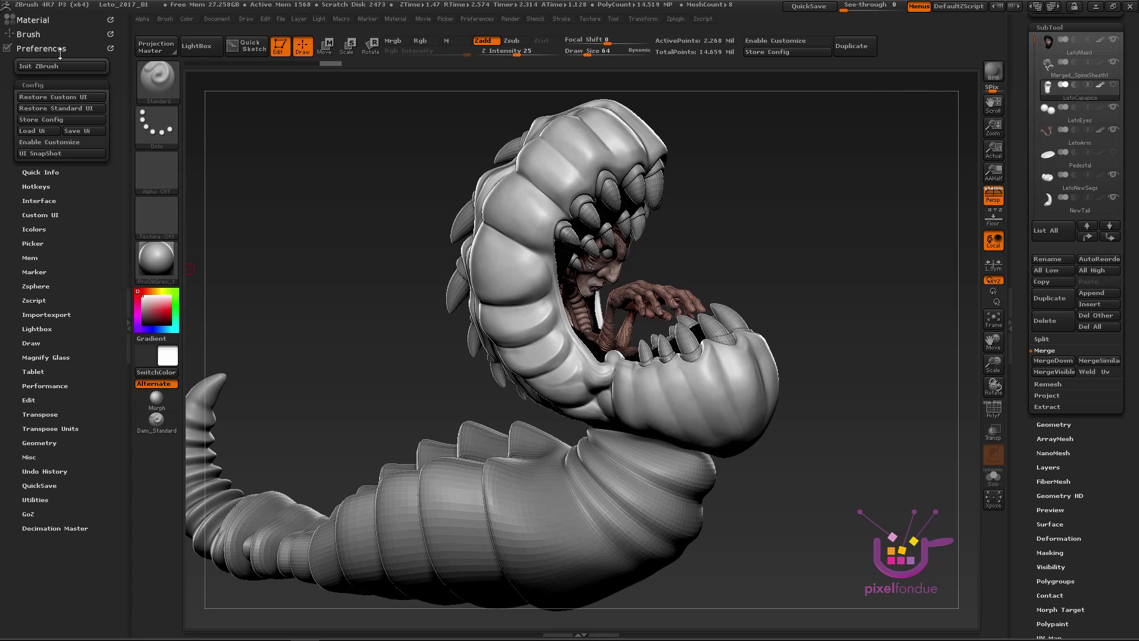
{"action": "left_click", "coordinate": [47, 112]}
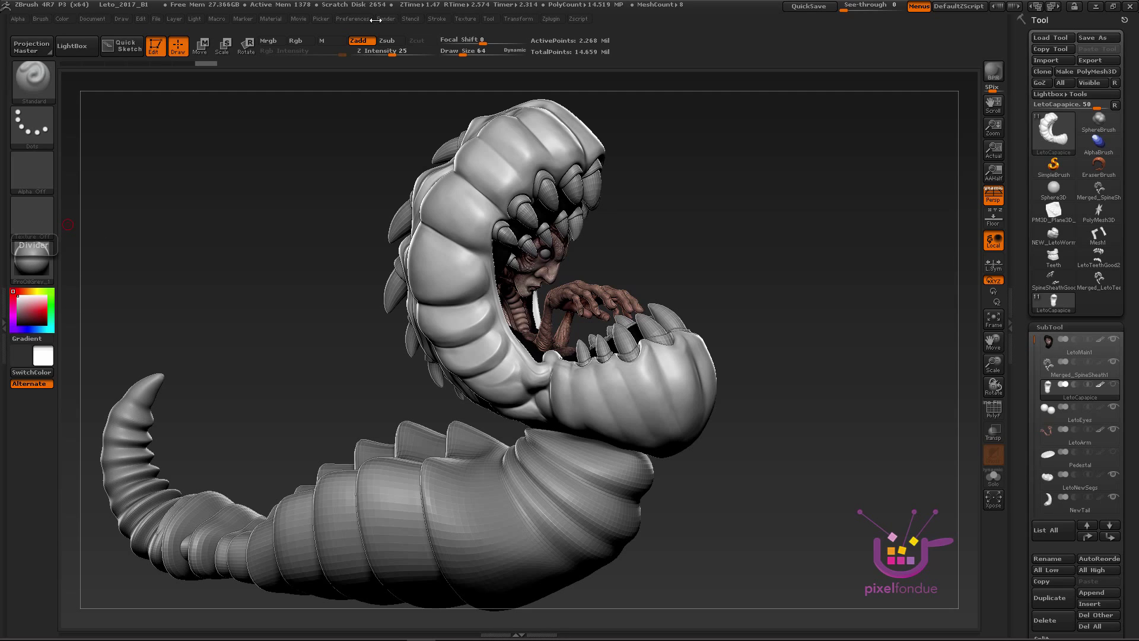
Step: Restore the custom user interface from the Config section of the preferences
{"action": "left_click", "coordinate": [353, 18]}
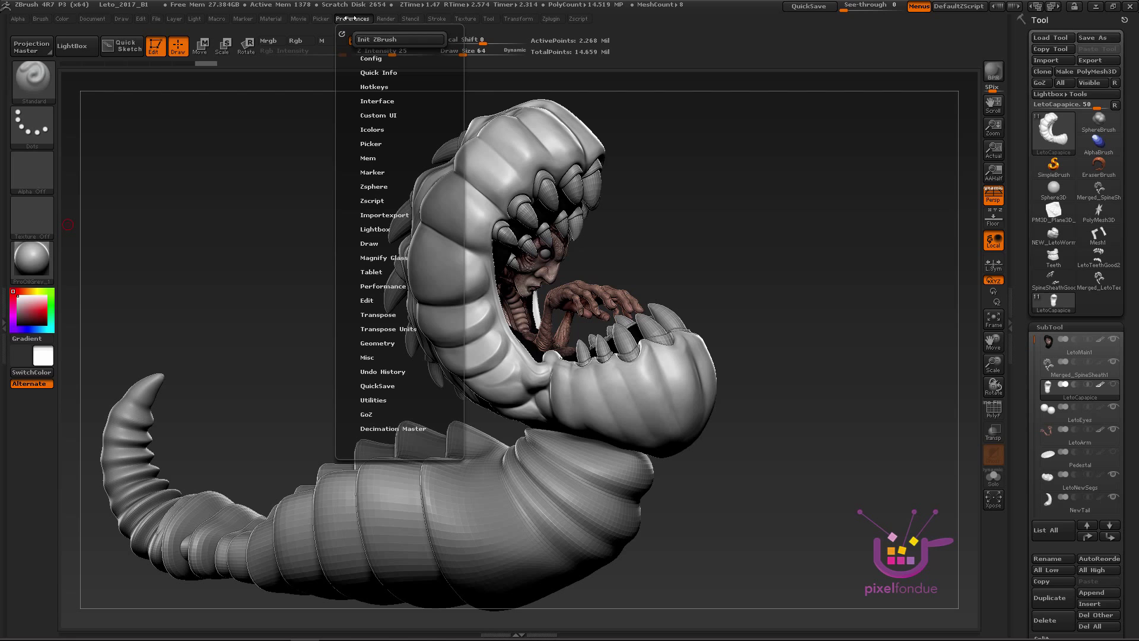
{"action": "left_click", "coordinate": [366, 58]}
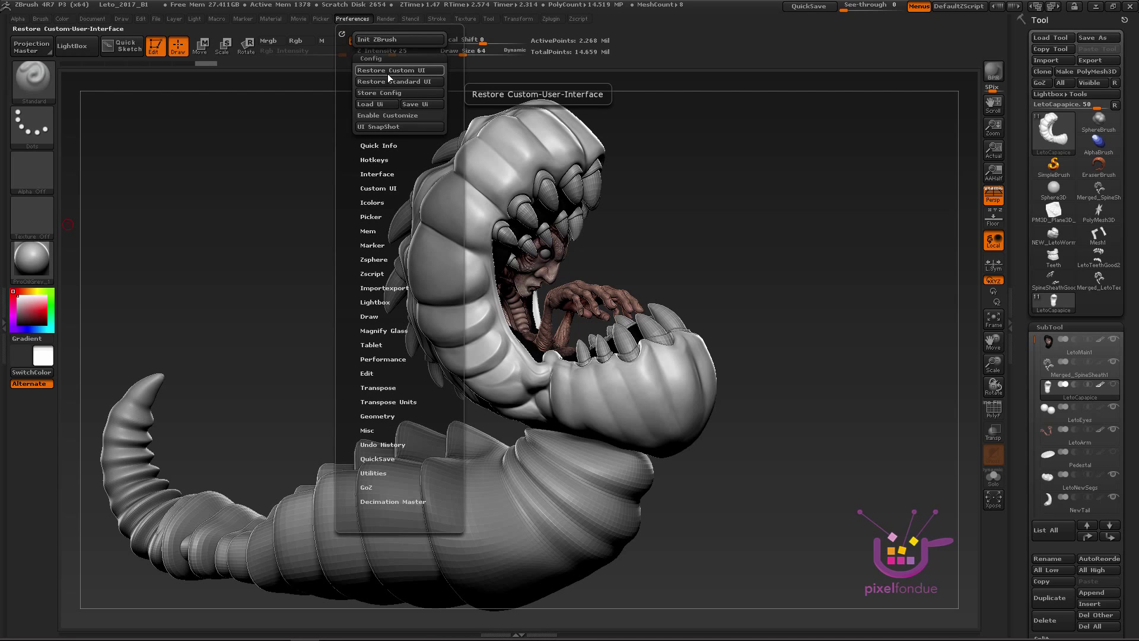
{"action": "left_click", "coordinate": [387, 70]}
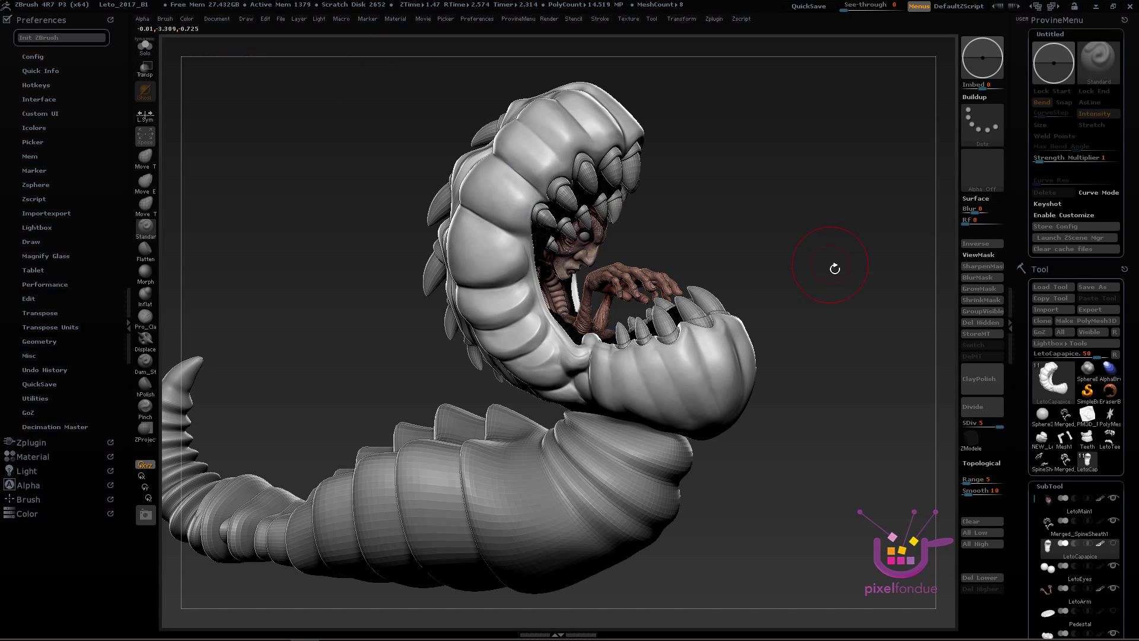
Step: Hide the menu list and collapse both side trays to enlarge the canvas around the worm model
{"action": "left_click", "coordinate": [919, 6]}
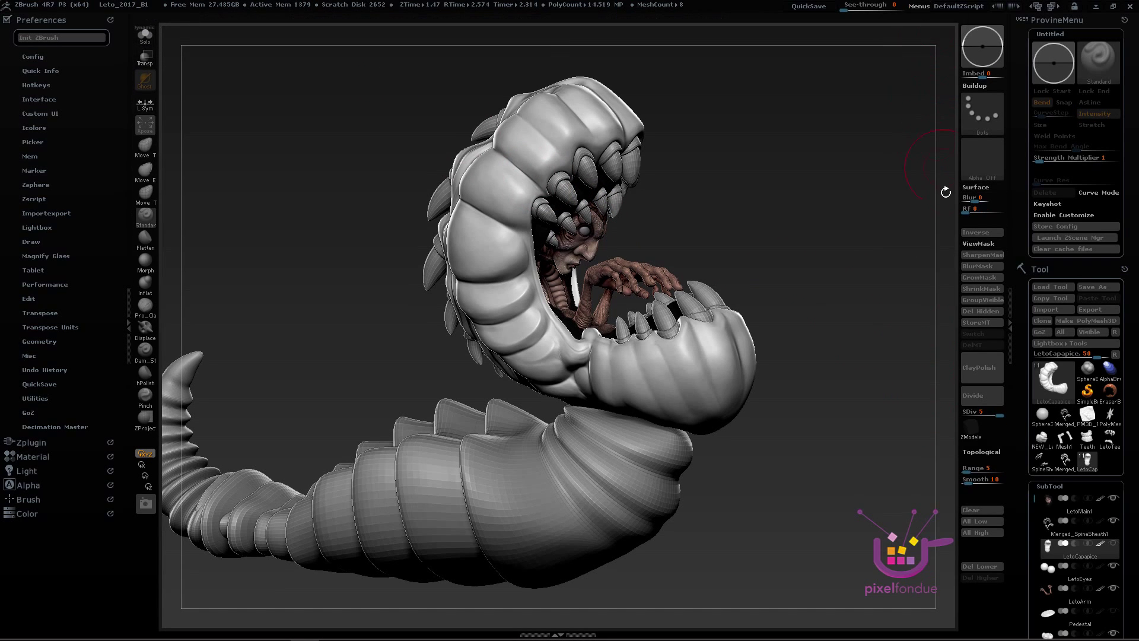
{"action": "left_click", "coordinate": [1008, 334]}
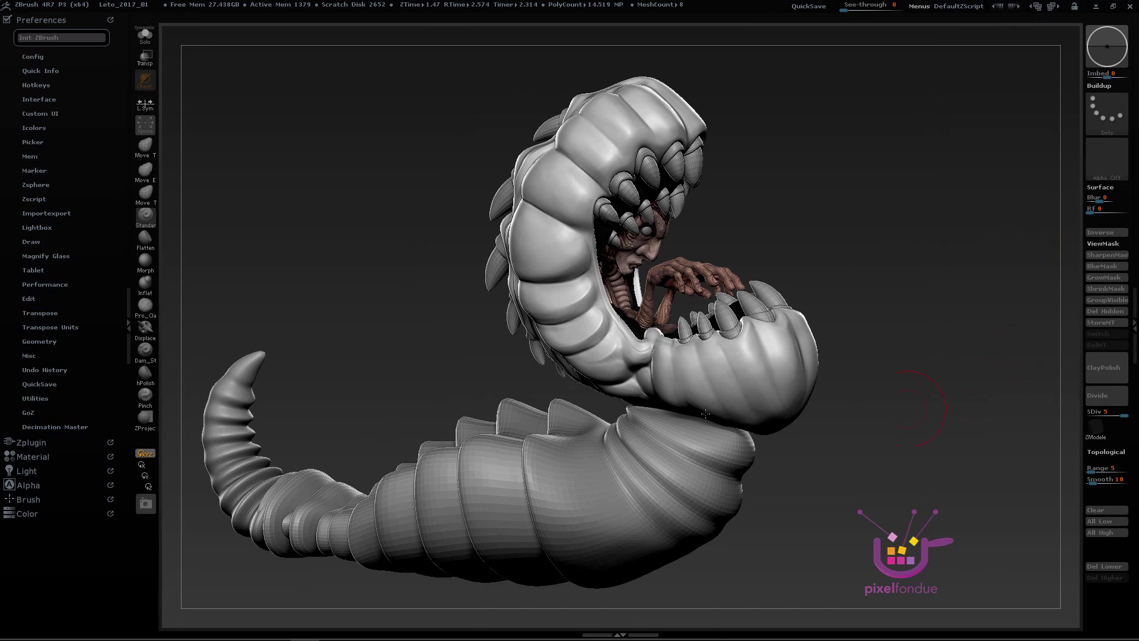
{"action": "left_click", "coordinate": [130, 325]}
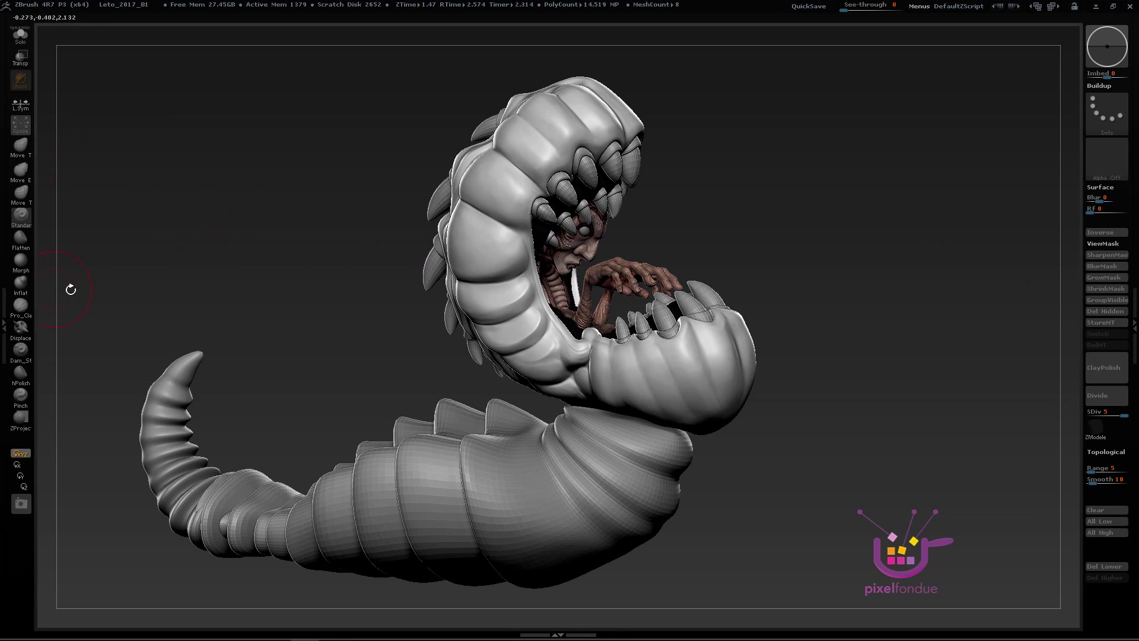
Step: Toggle the side shelves off and back on to view the model on a clear canvas
{"action": "key", "text": "Tab"}
{"action": "key", "text": "Tab"}
{"action": "key", "text": "Tab"}
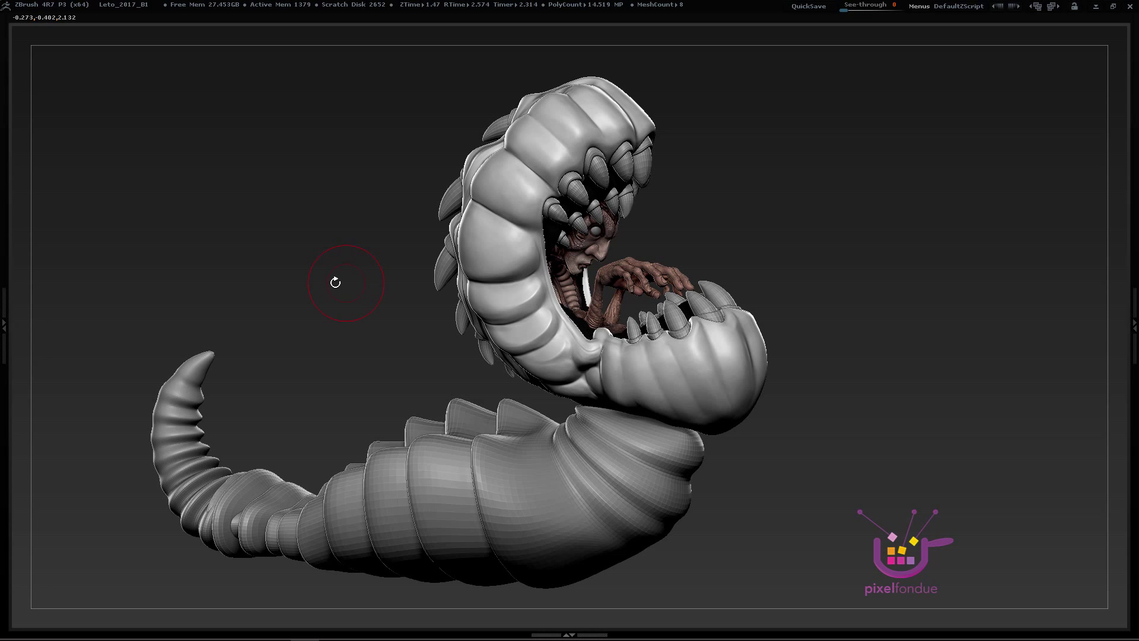
{"action": "key", "text": "Tab"}
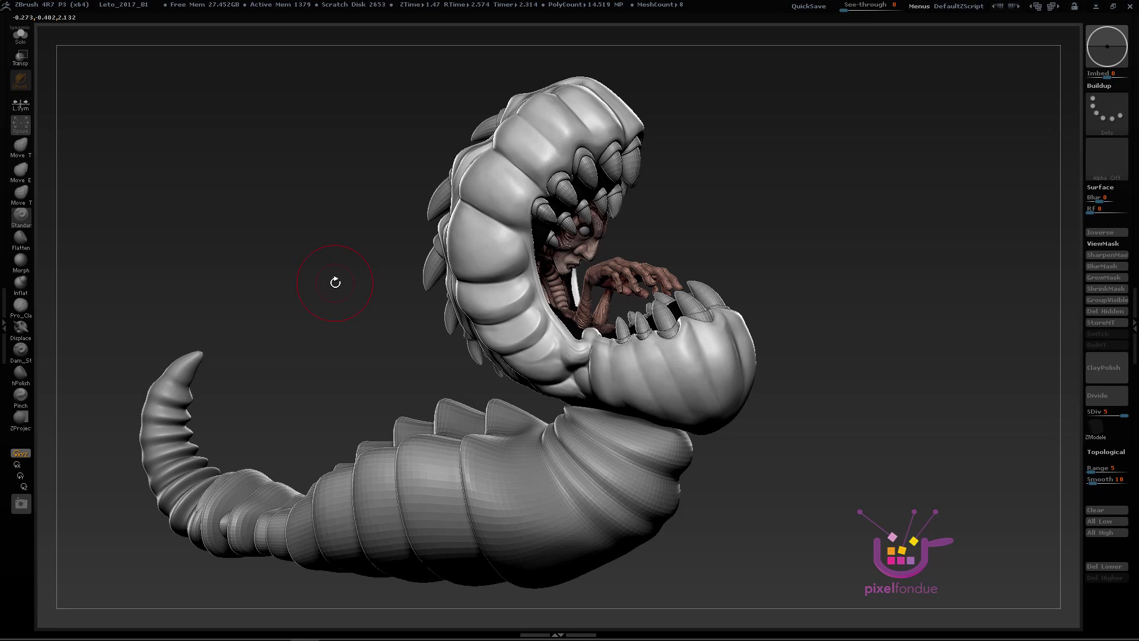